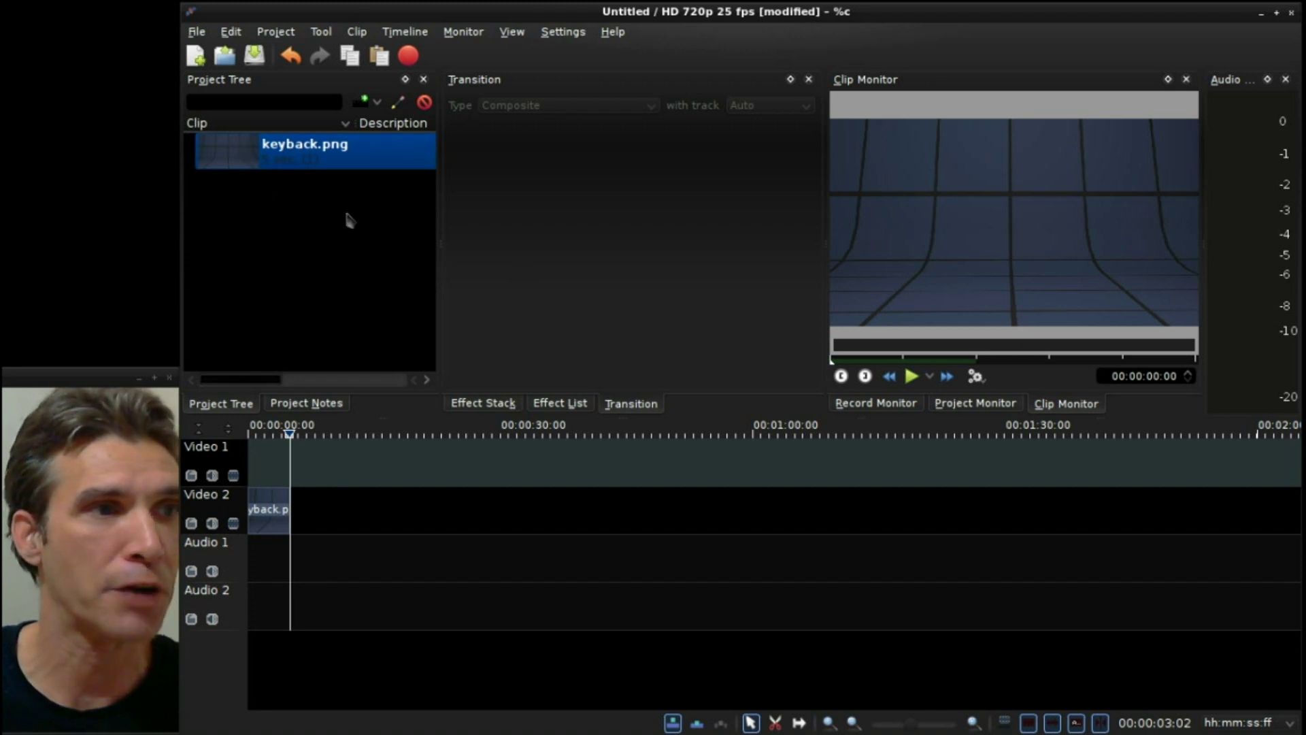
Start a new title clip from the Project Tree, keeping Arial Black at Normal weight.
right_click(273, 269)
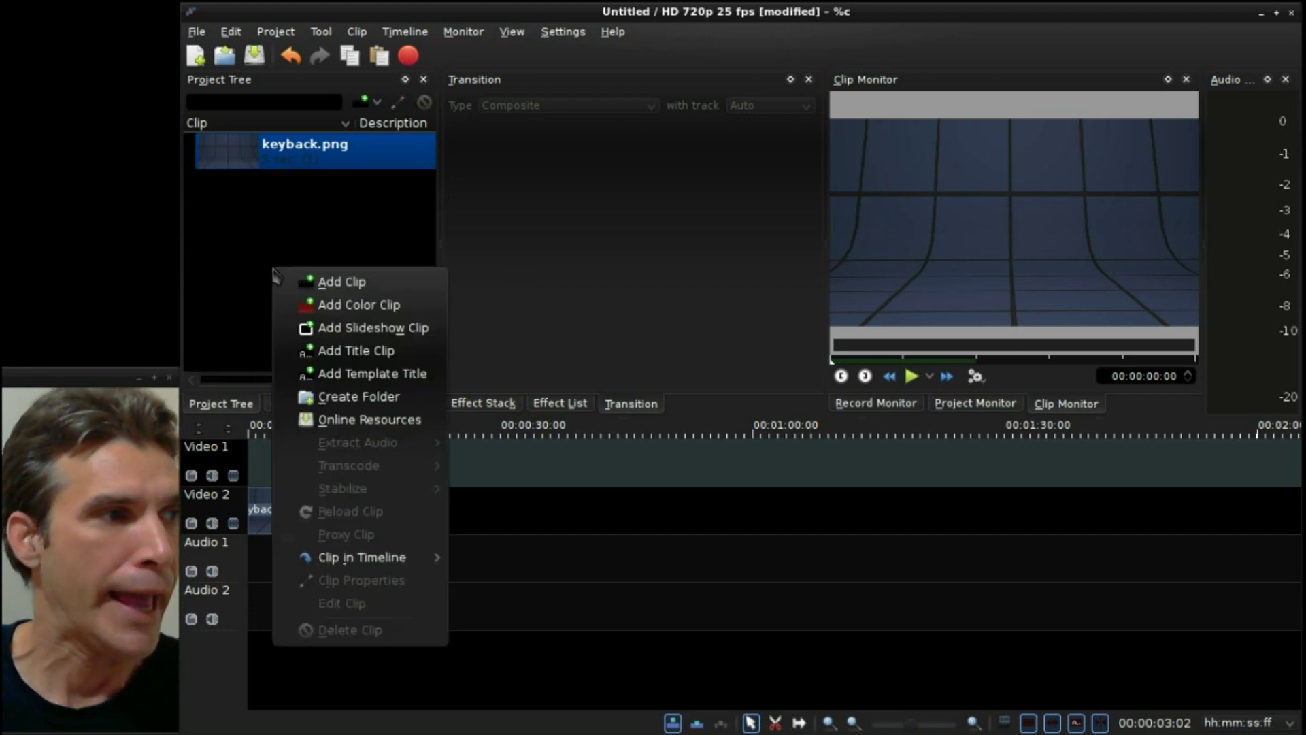
click(366, 353)
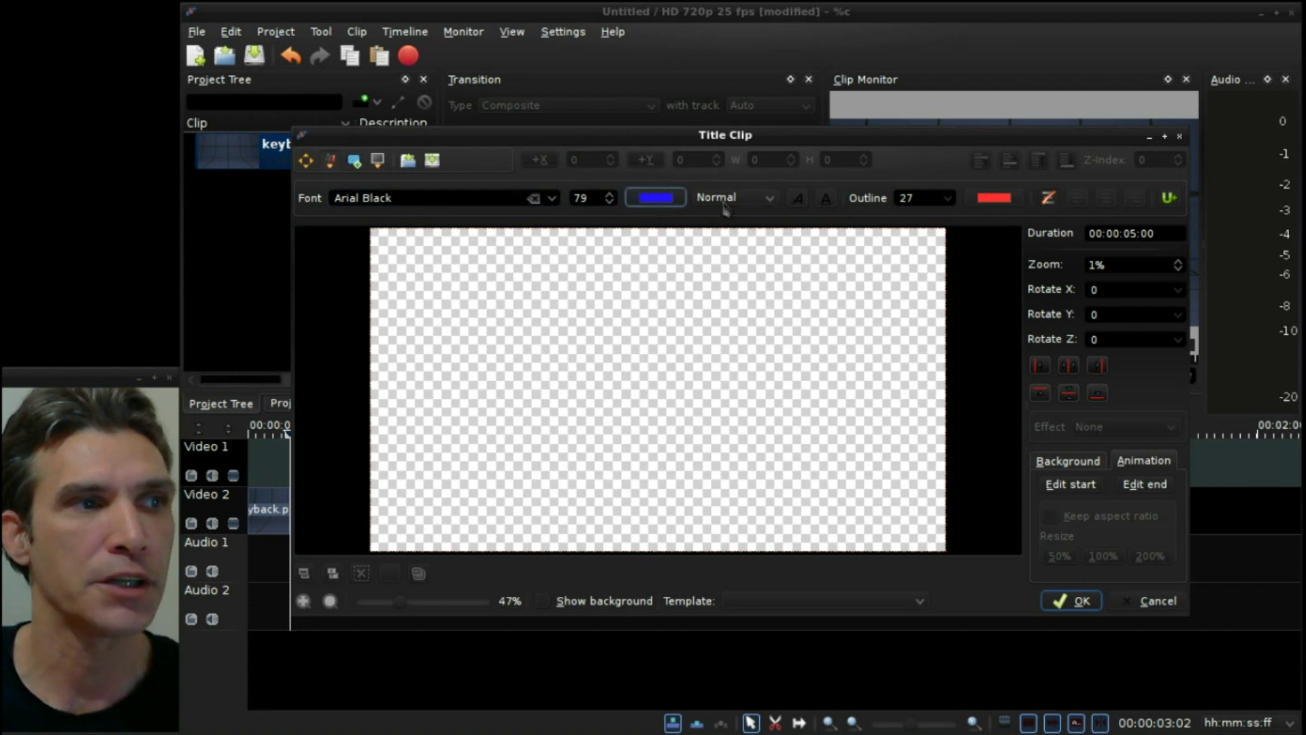
click(750, 204)
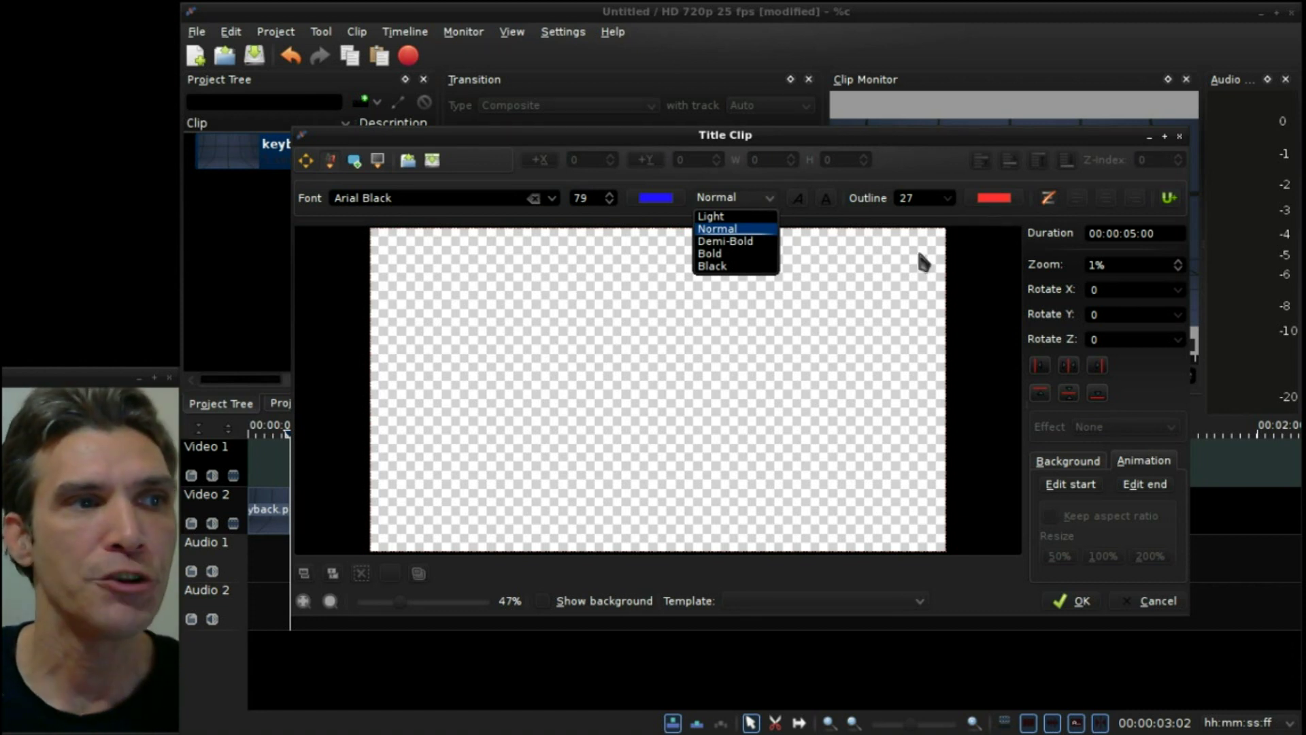
click(744, 395)
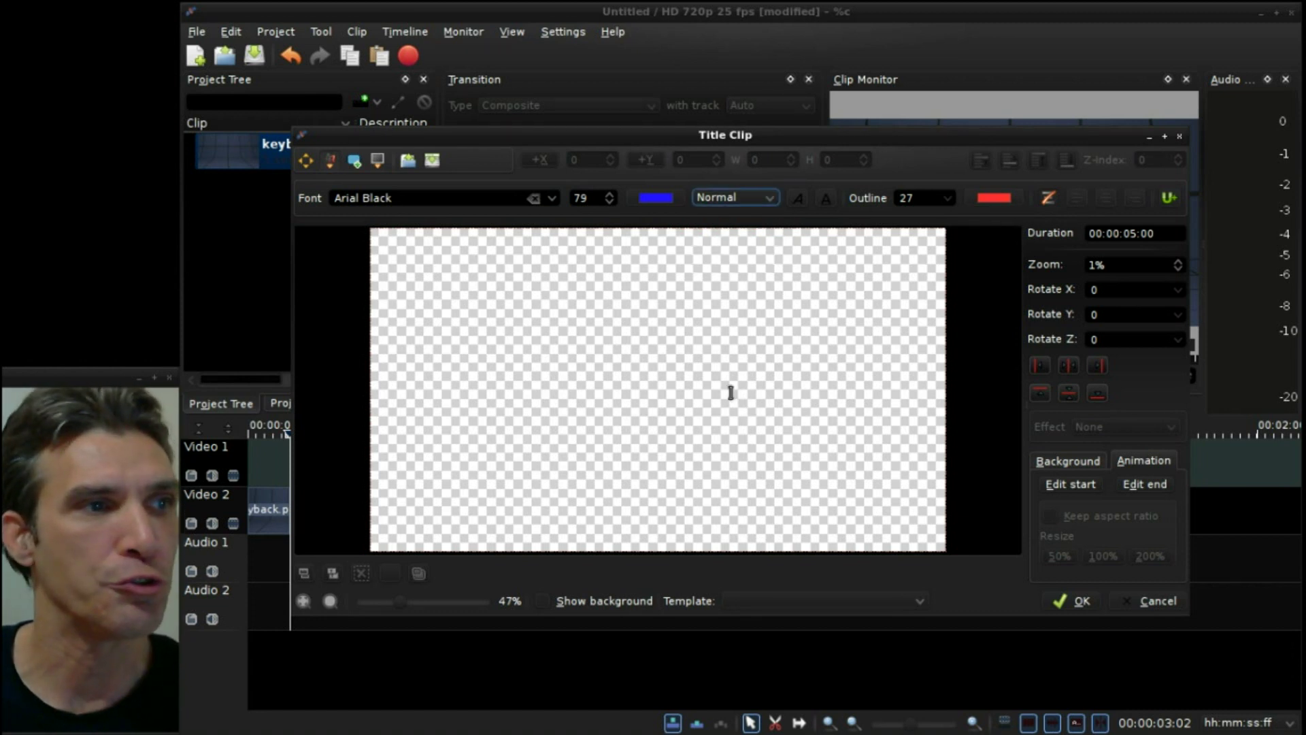
Type 'My Movie' on the canvas and centre it horizontally and vertically at X 435, Y 300.
click(609, 375)
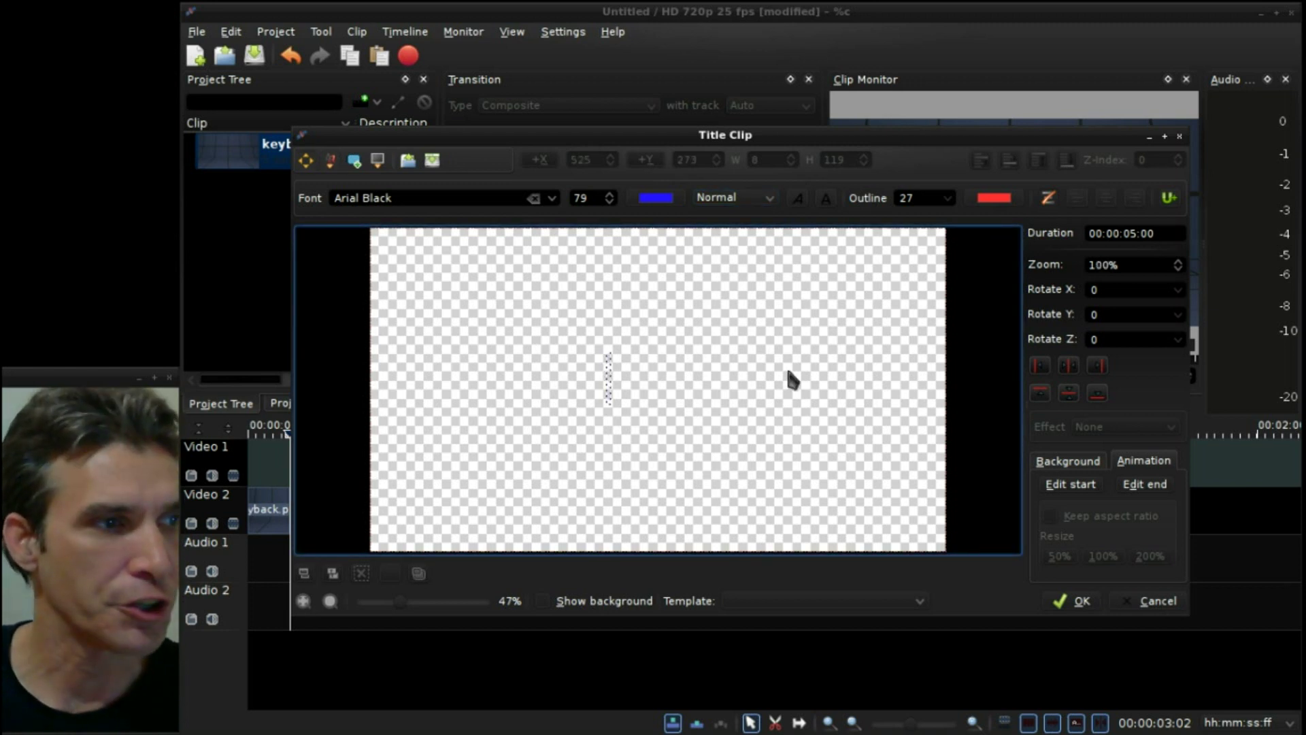
text(M)
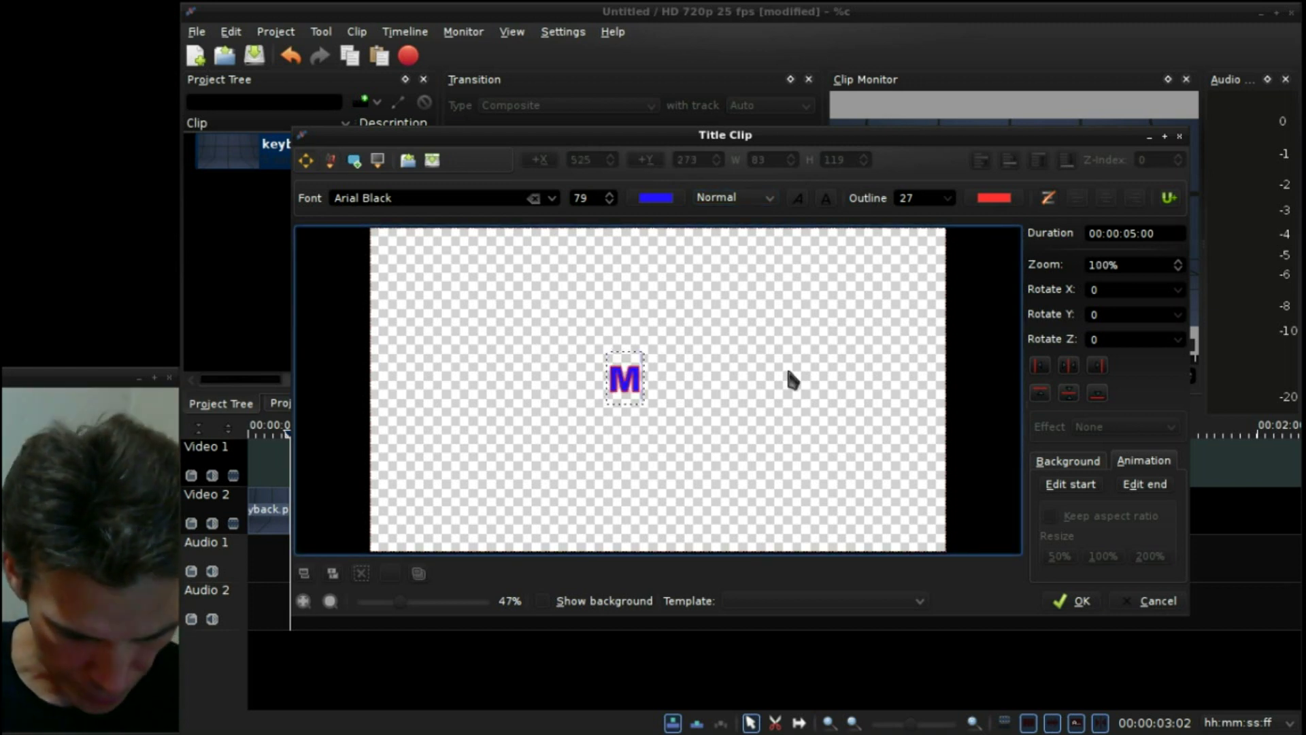
text(y Mov)
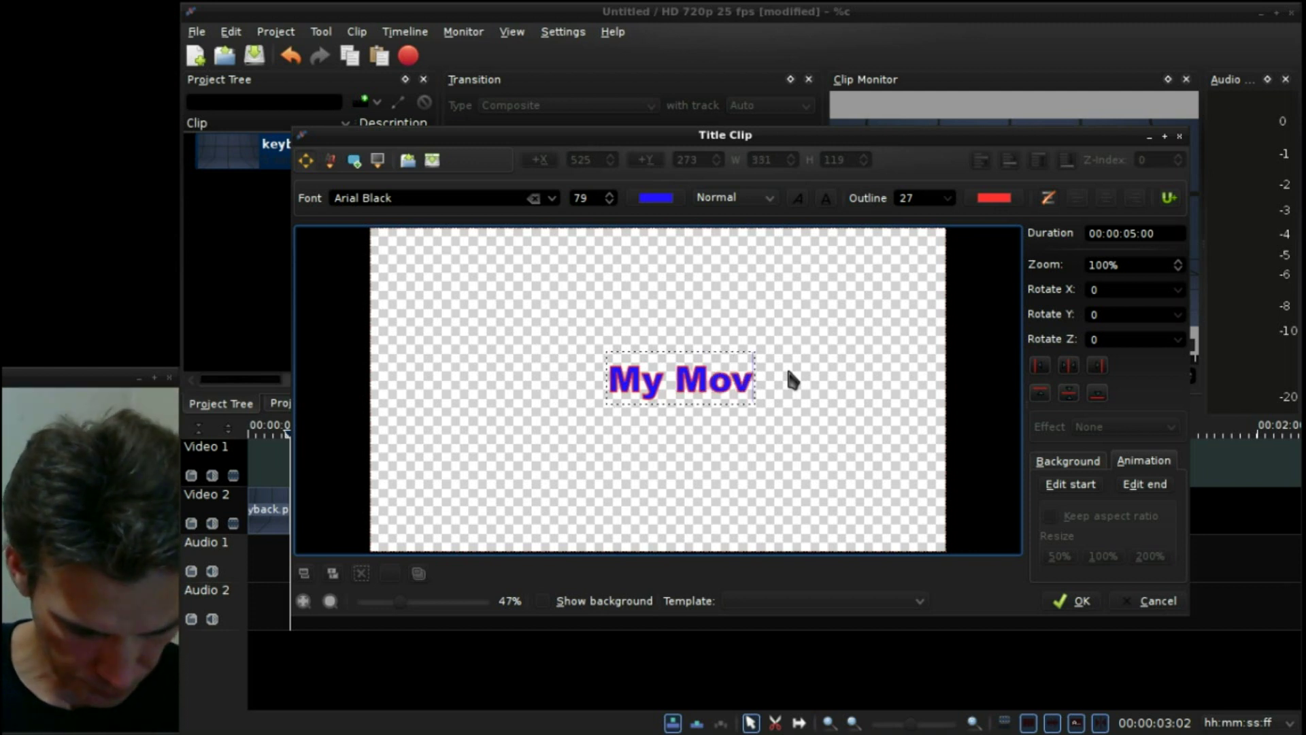
text(ie)
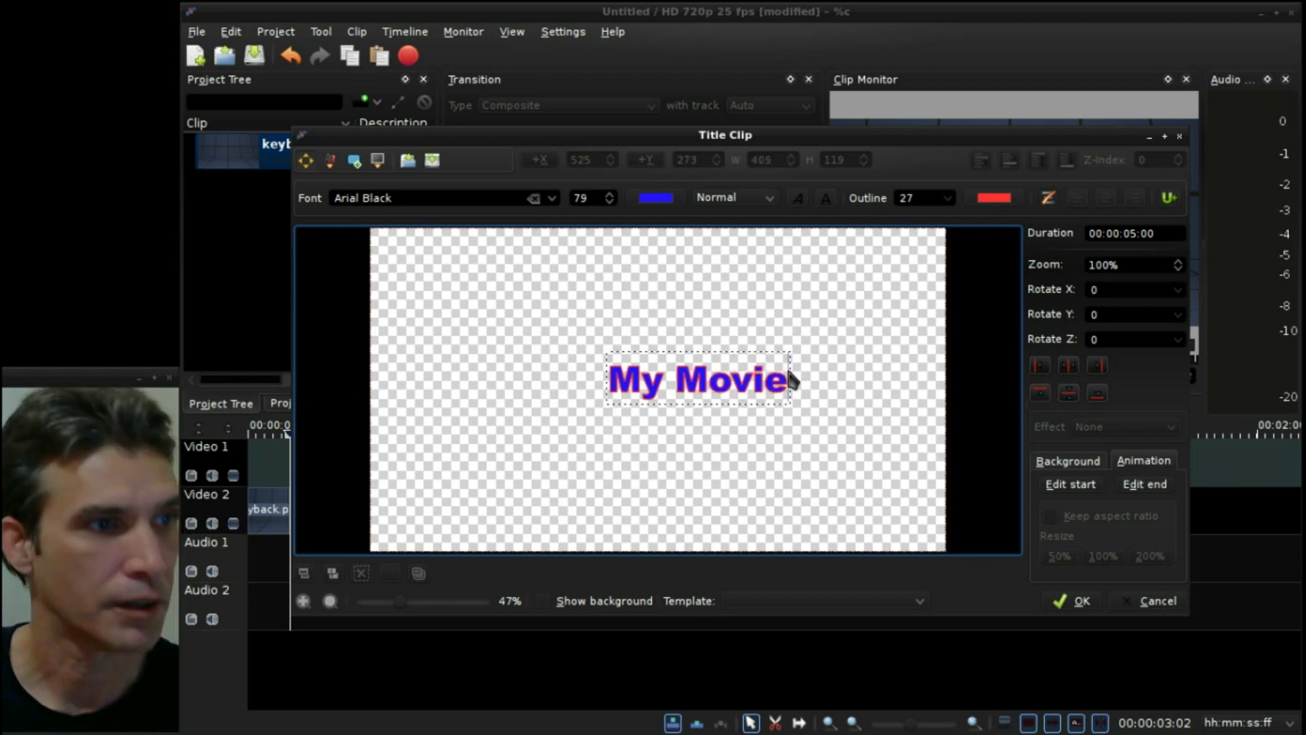
click(728, 405)
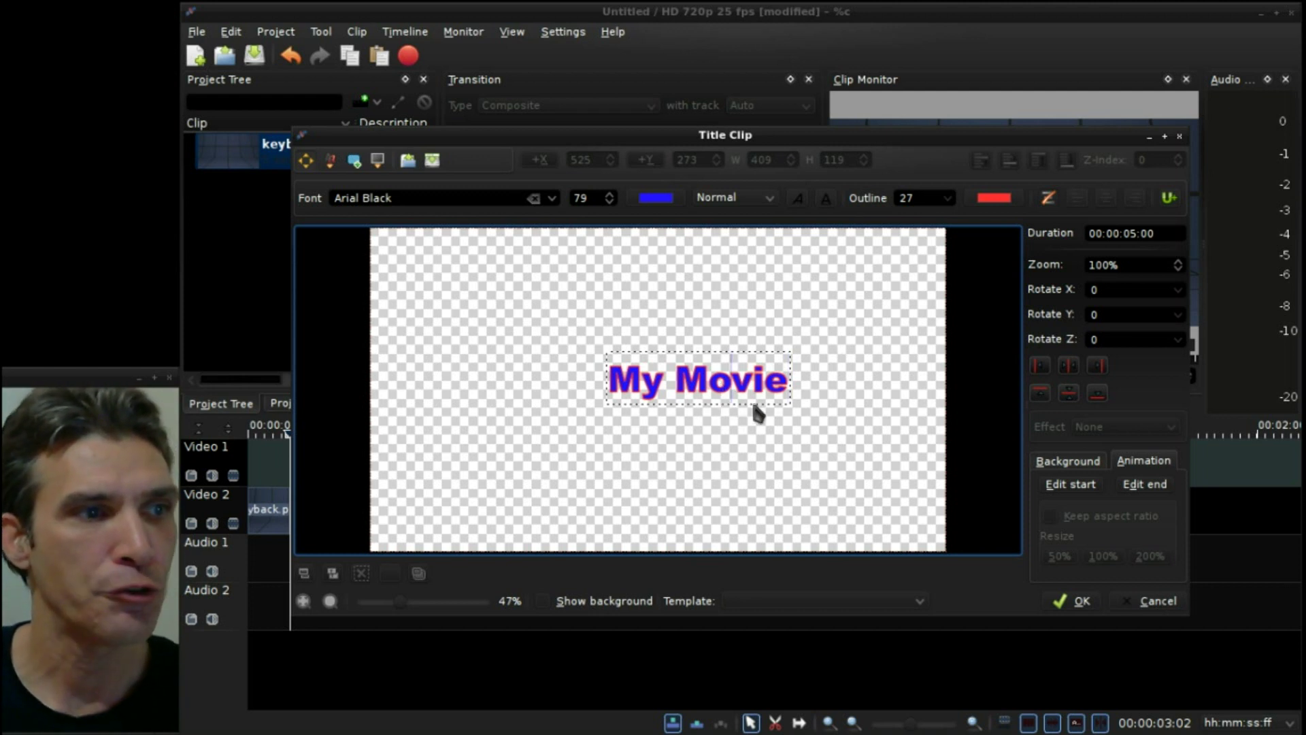
drag(751, 399, 749, 401)
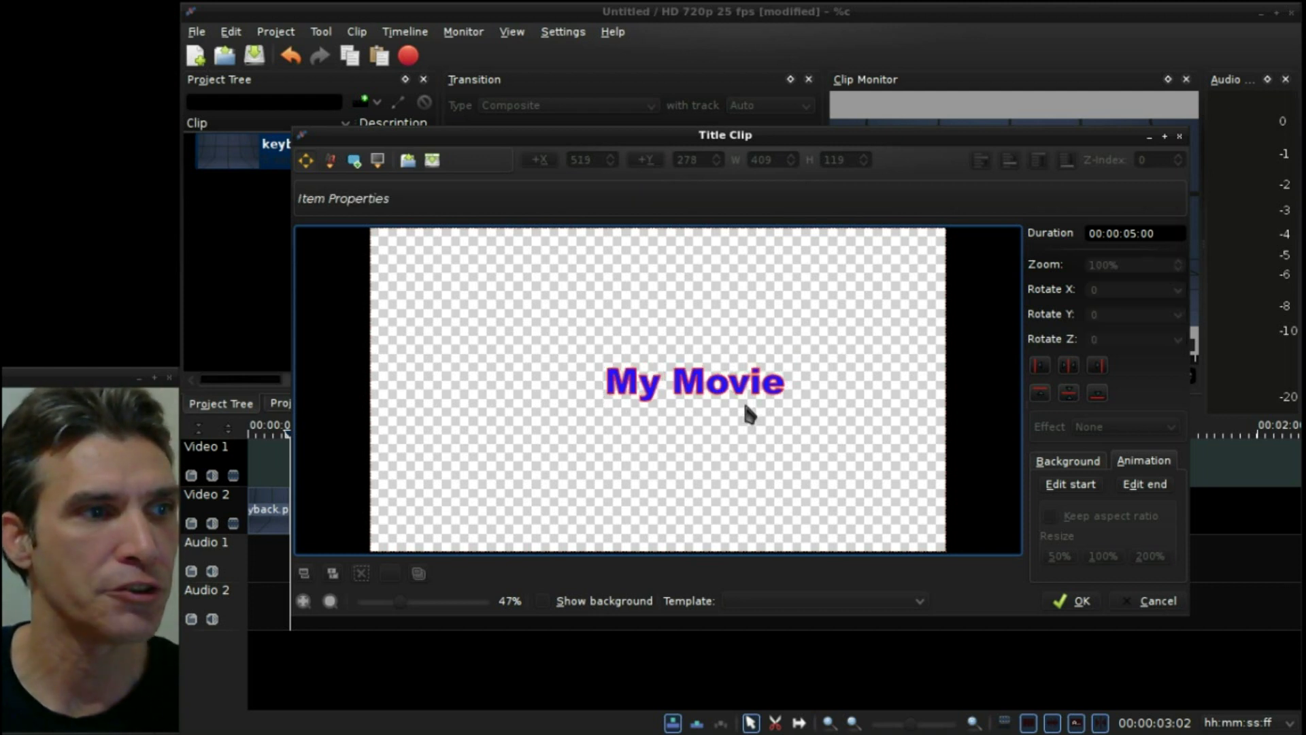
click(728, 403)
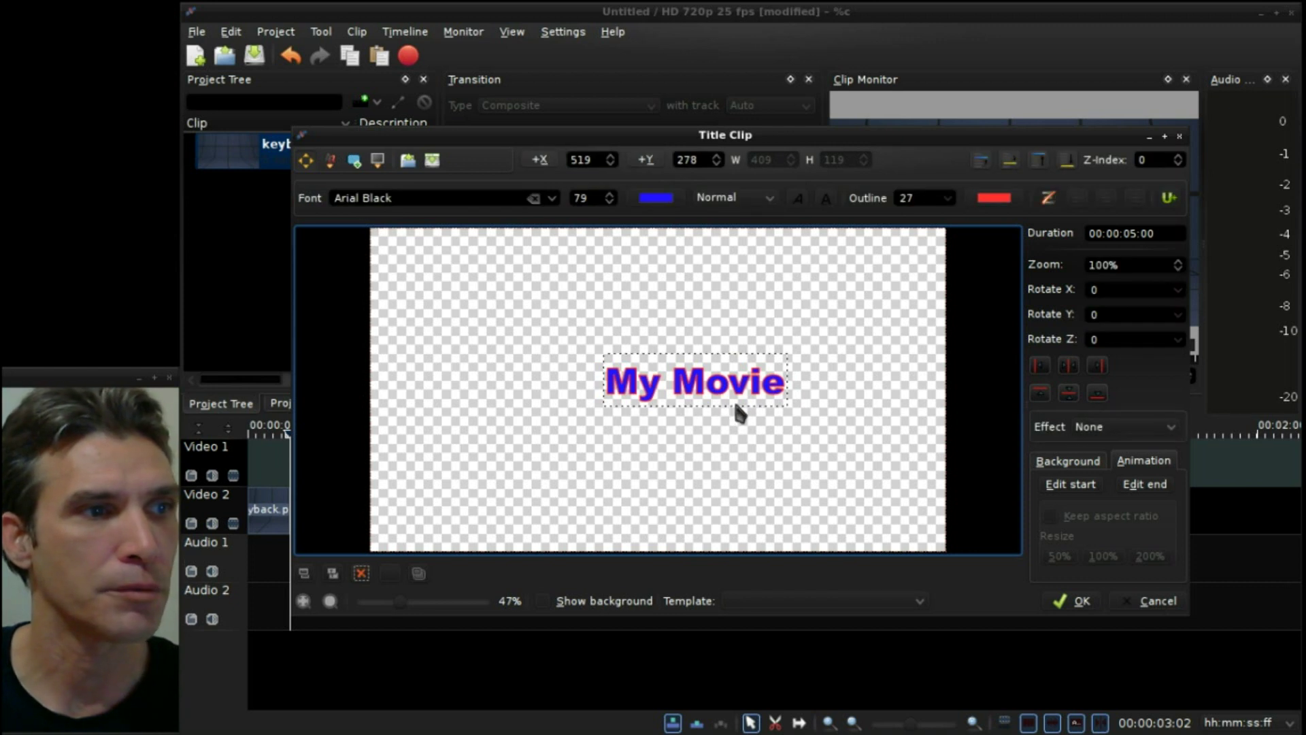
drag(735, 406, 716, 400)
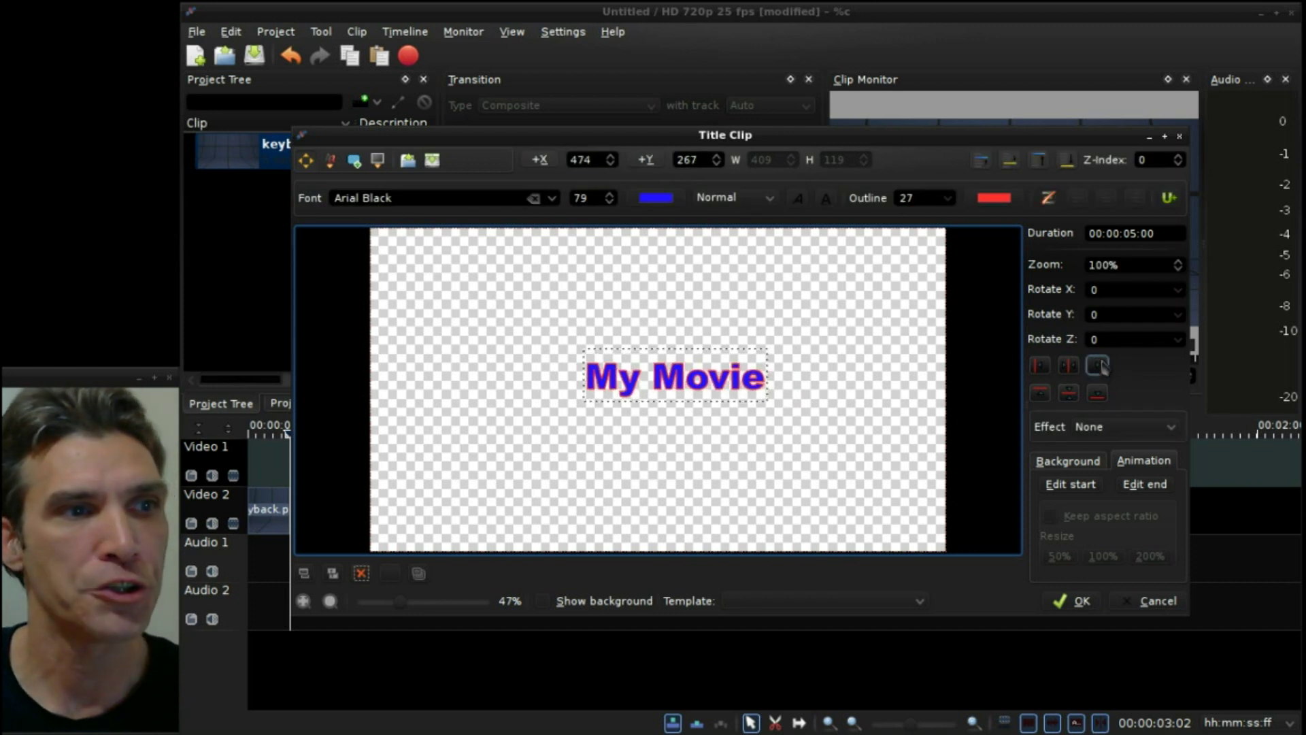
click(1069, 367)
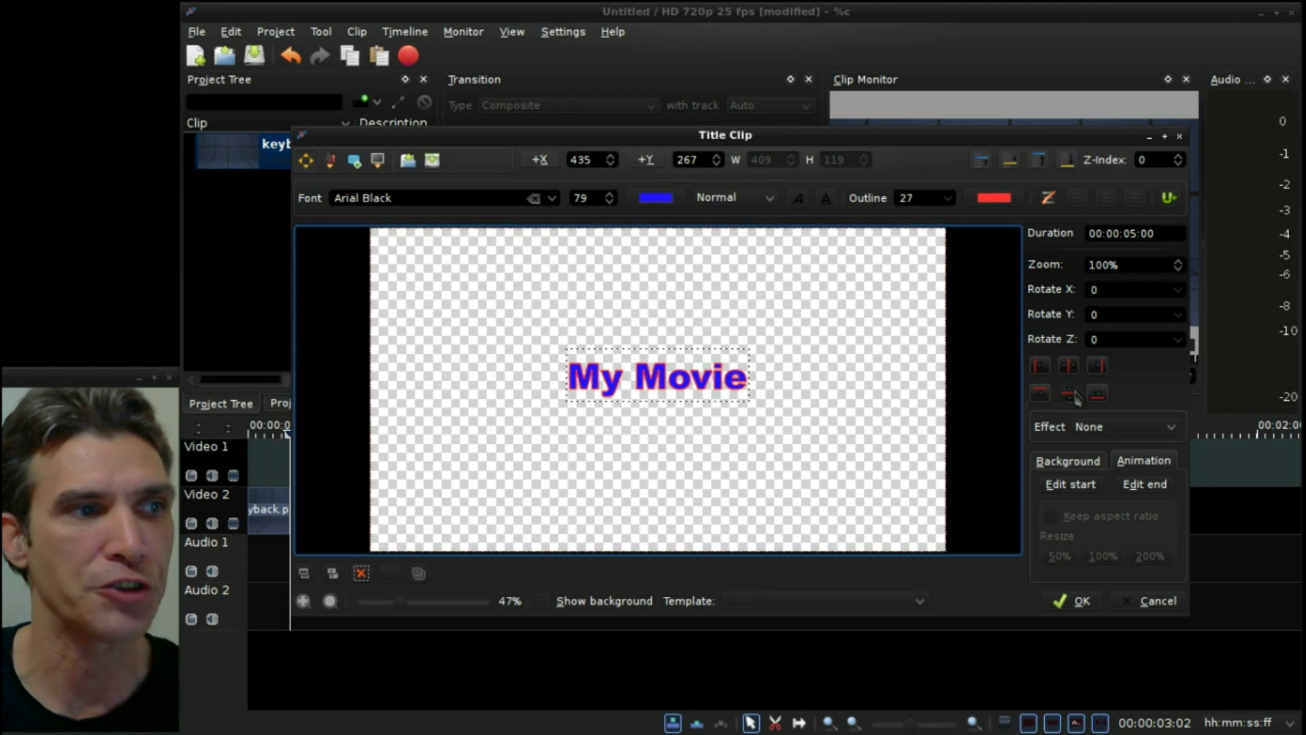
click(1070, 394)
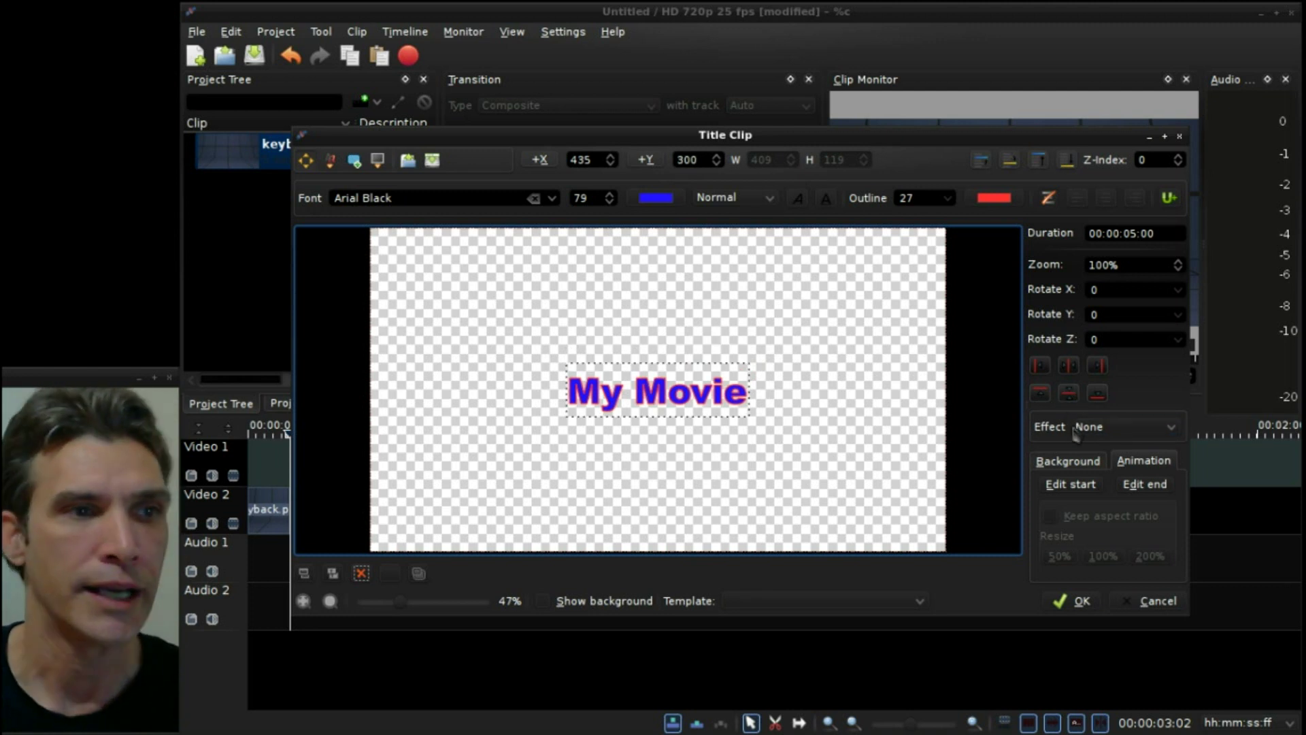
Animate 'My Movie' from a lower-right start view to an upper-left end view, then save the title.
click(1086, 496)
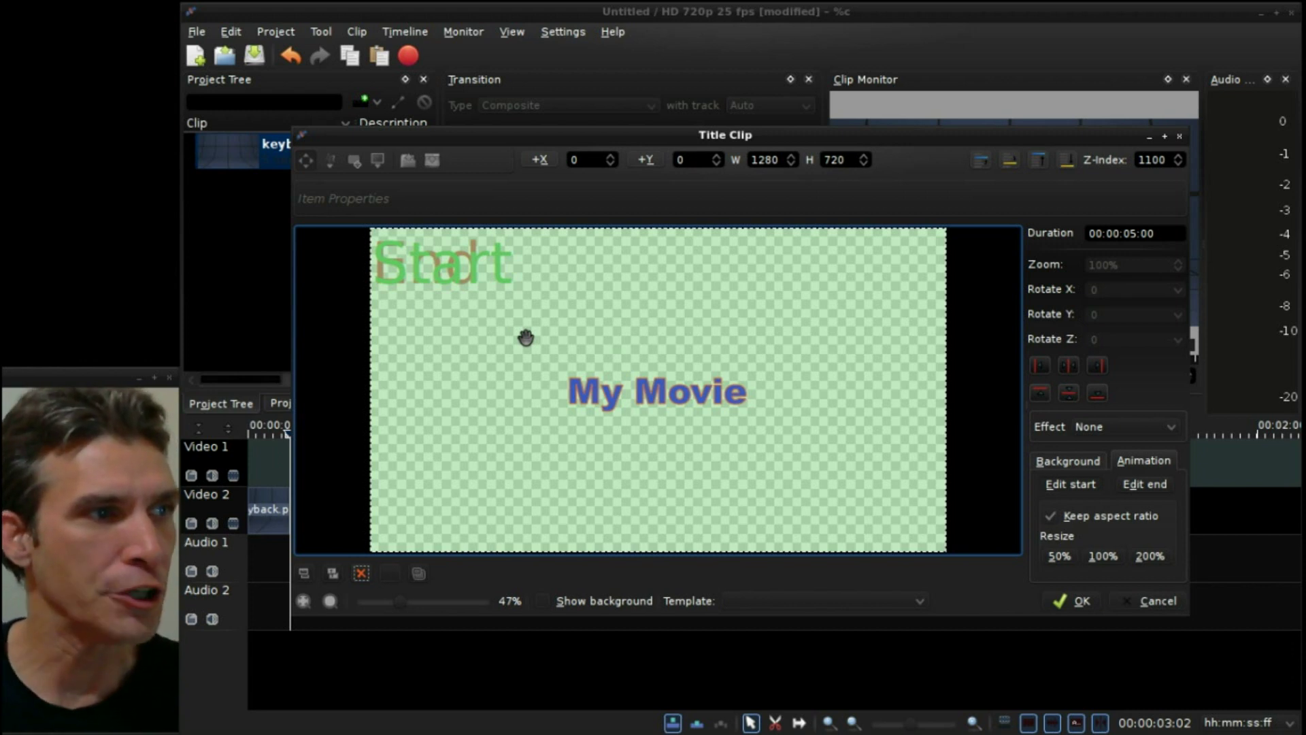
drag(526, 337, 757, 518)
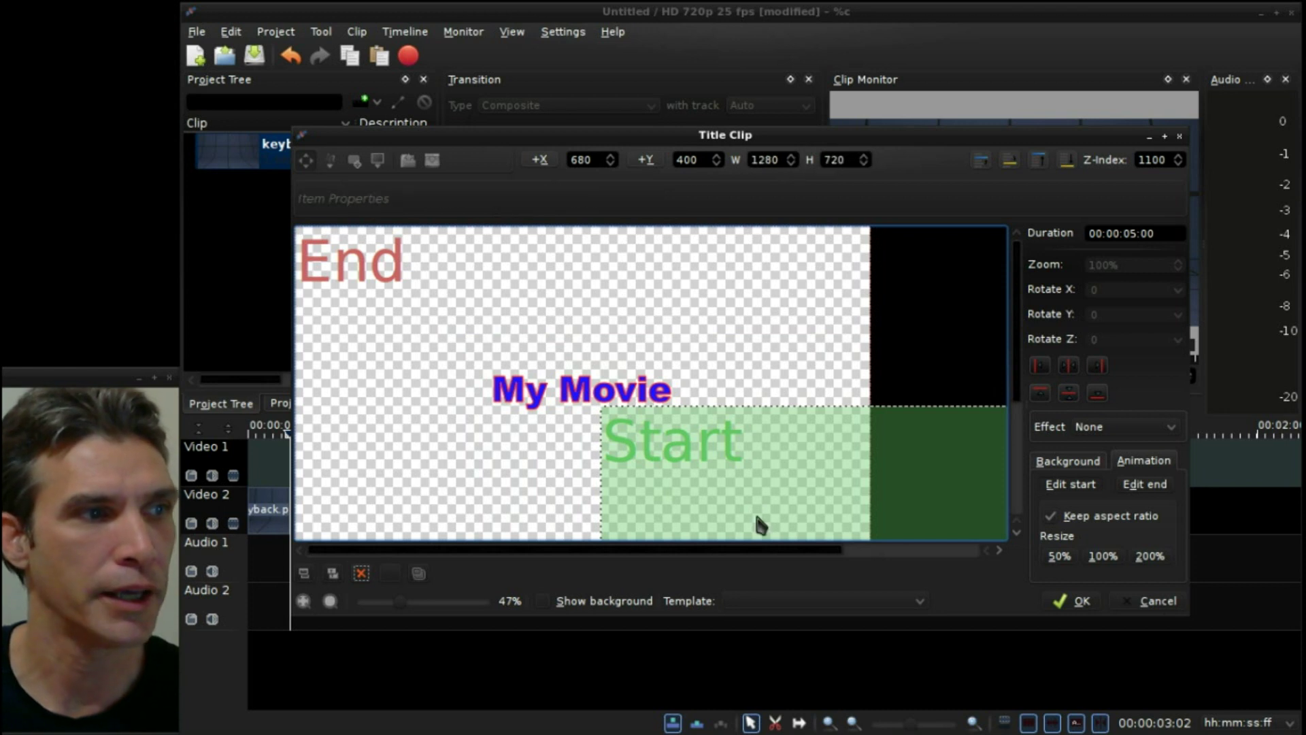
click(1145, 484)
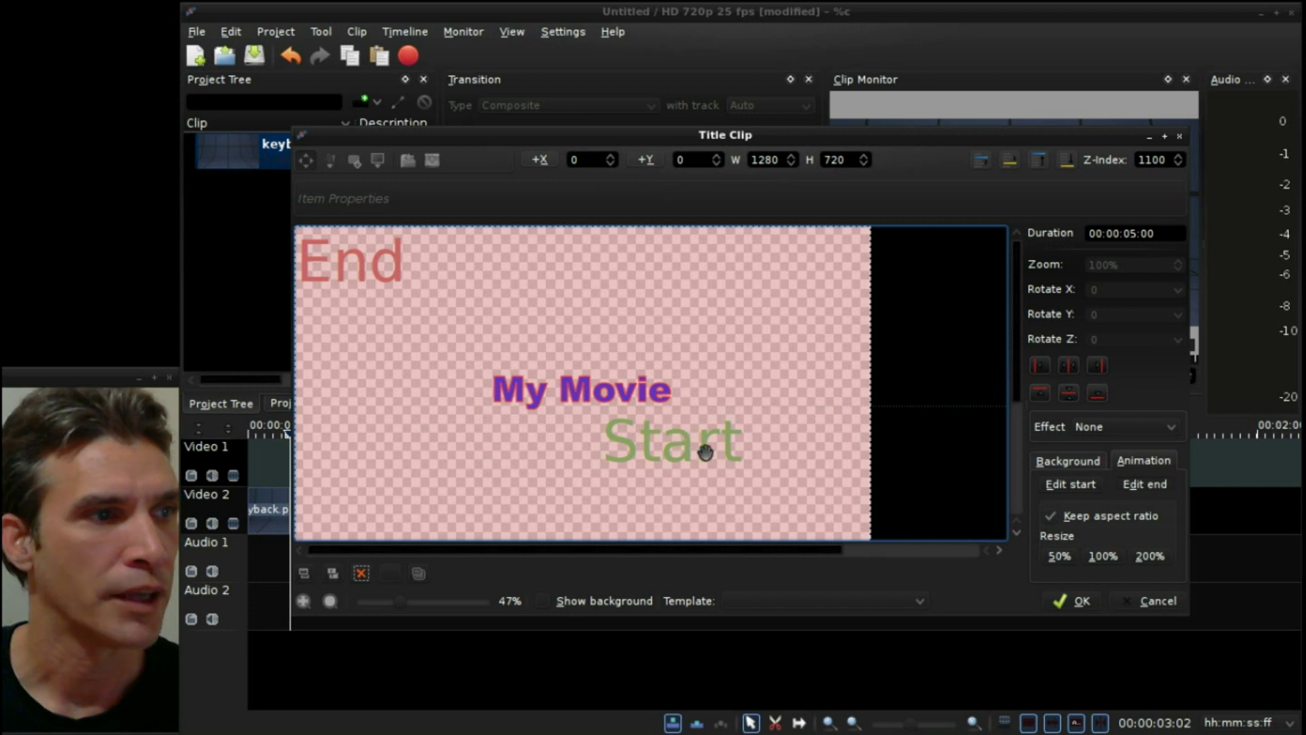
drag(819, 510, 508, 327)
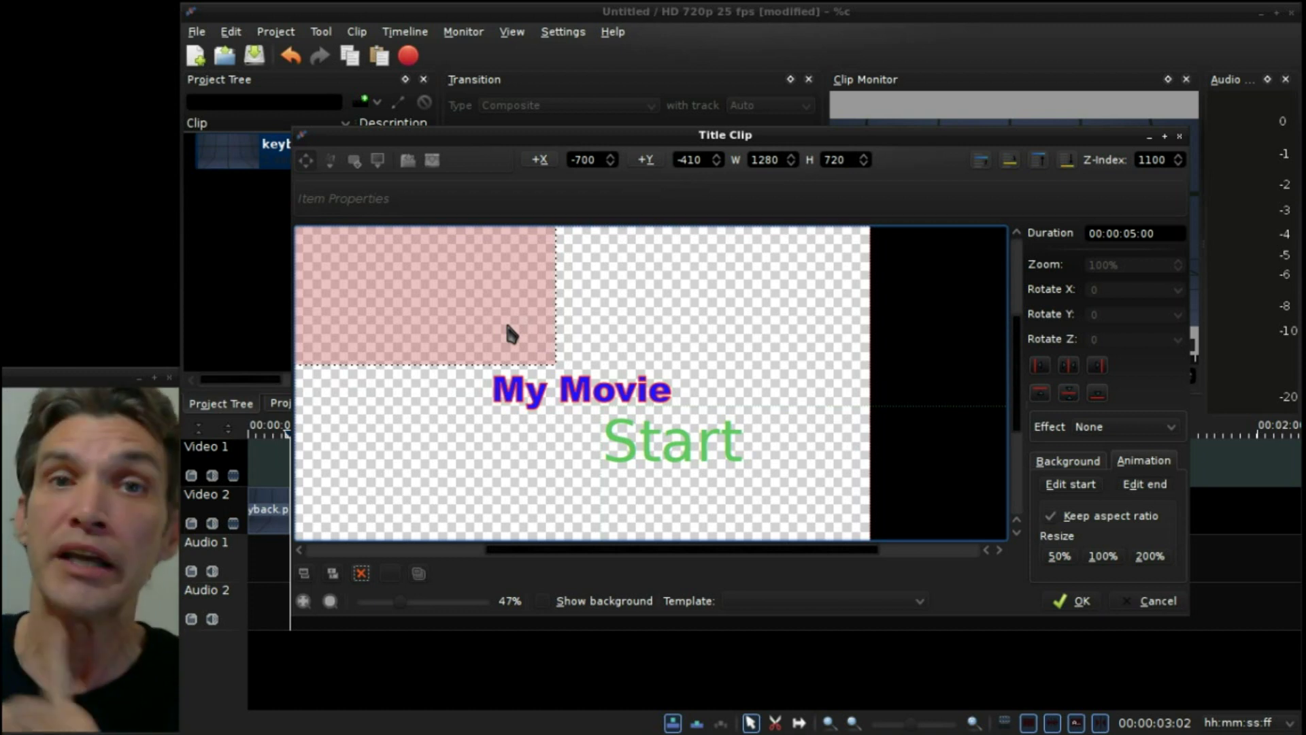
click(1075, 600)
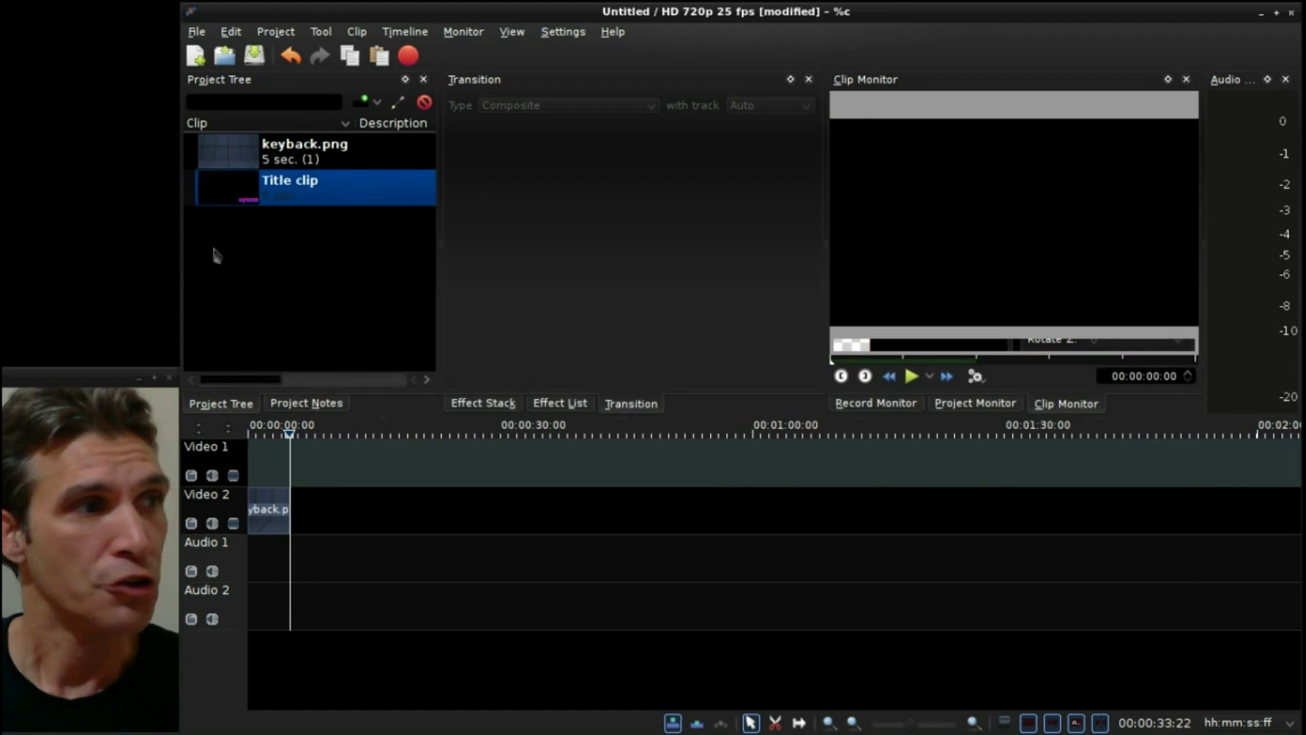
Place the Title clip at the start of Video 1 over keyback.png, check its Composite transition, and rewind.
drag(229, 192, 253, 455)
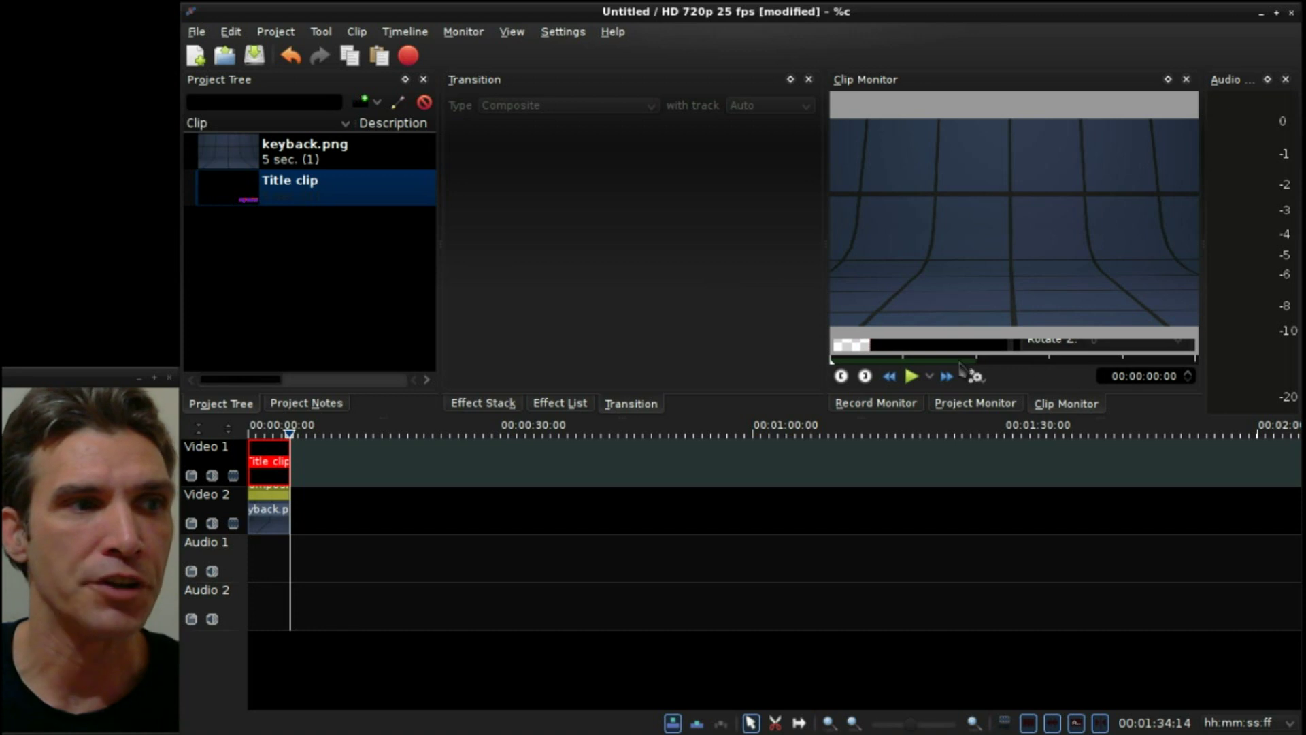
click(975, 403)
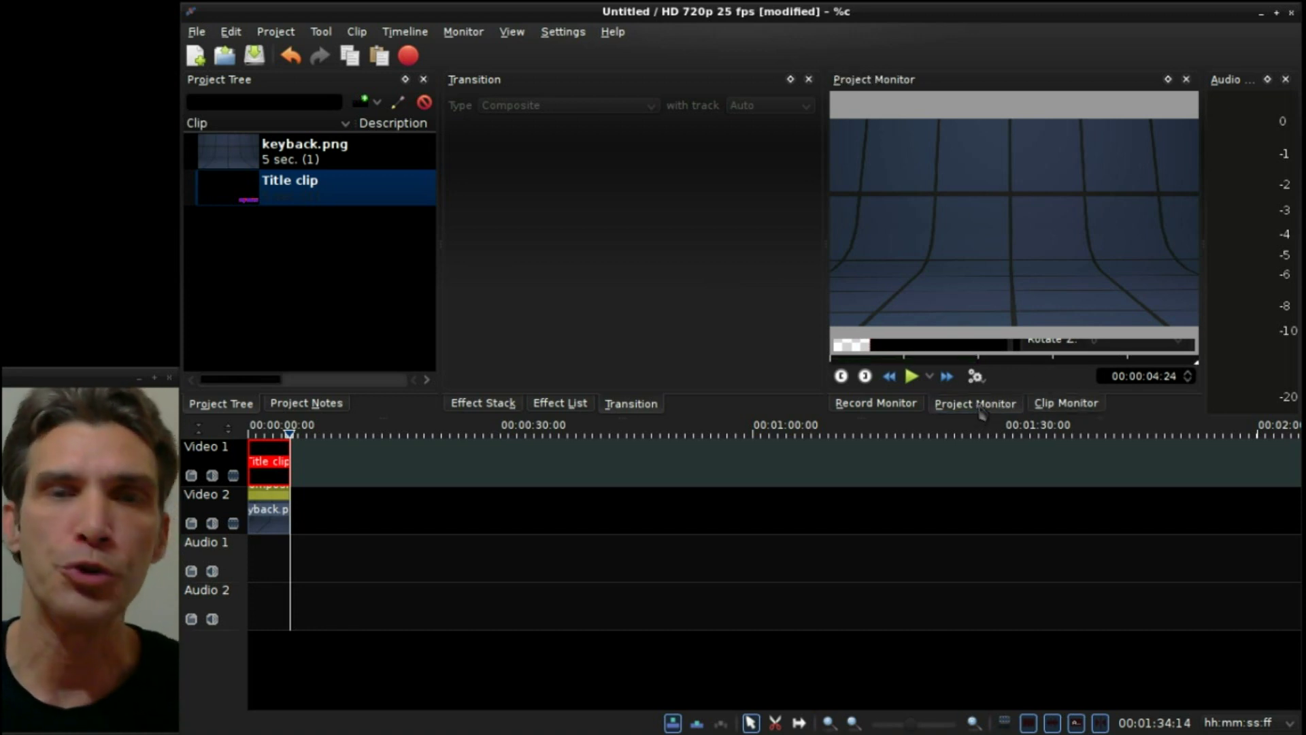
click(275, 498)
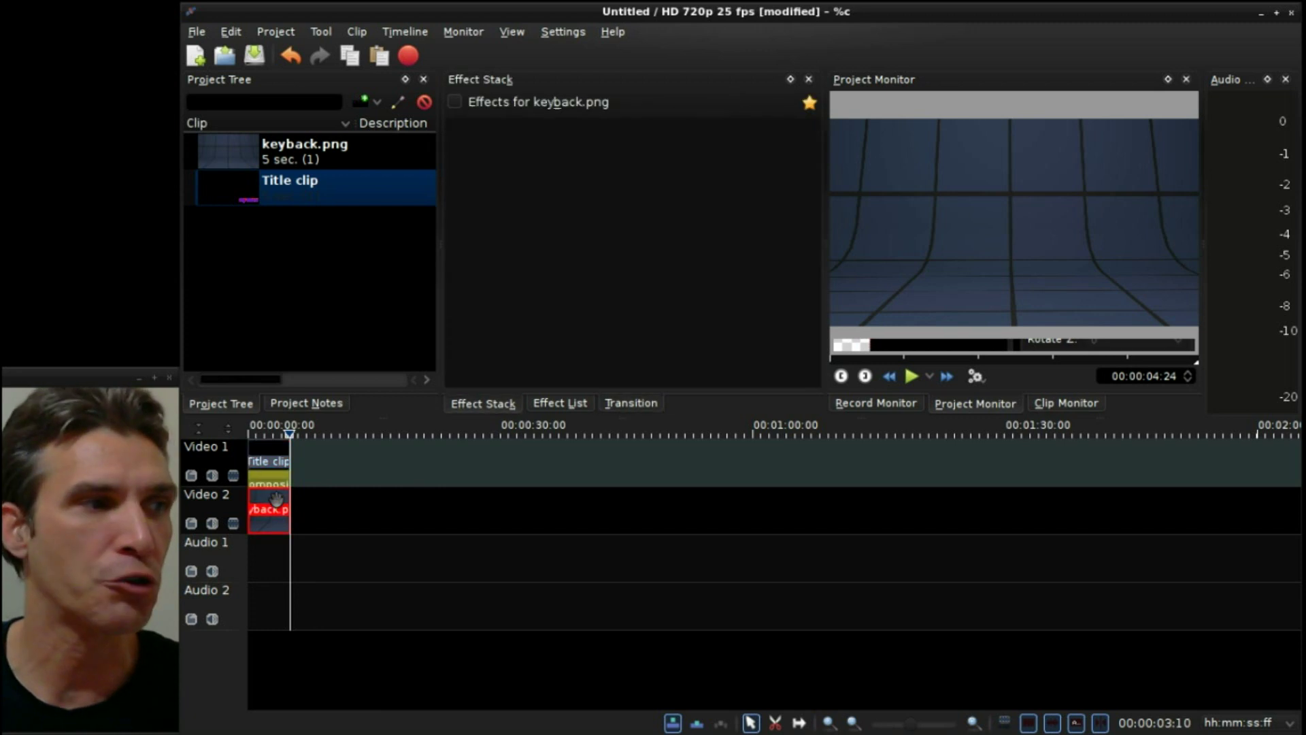
click(277, 483)
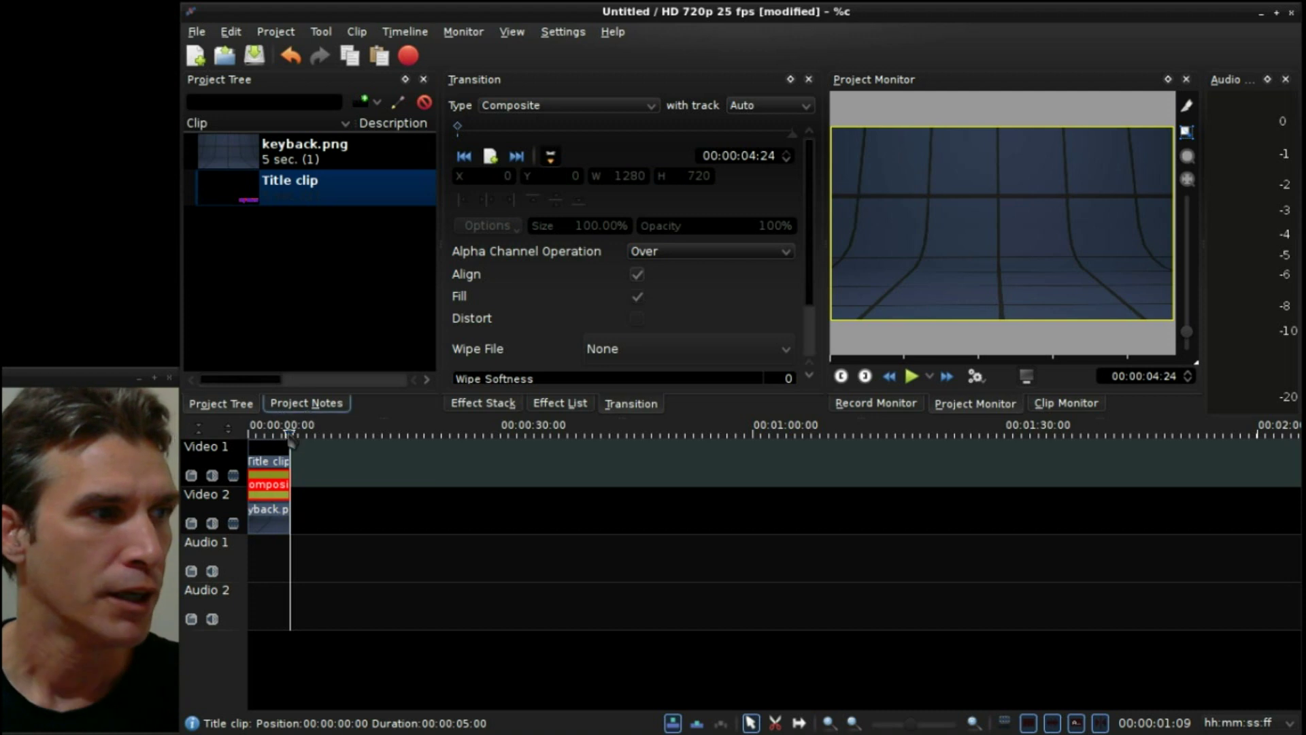
drag(291, 430, 281, 438)
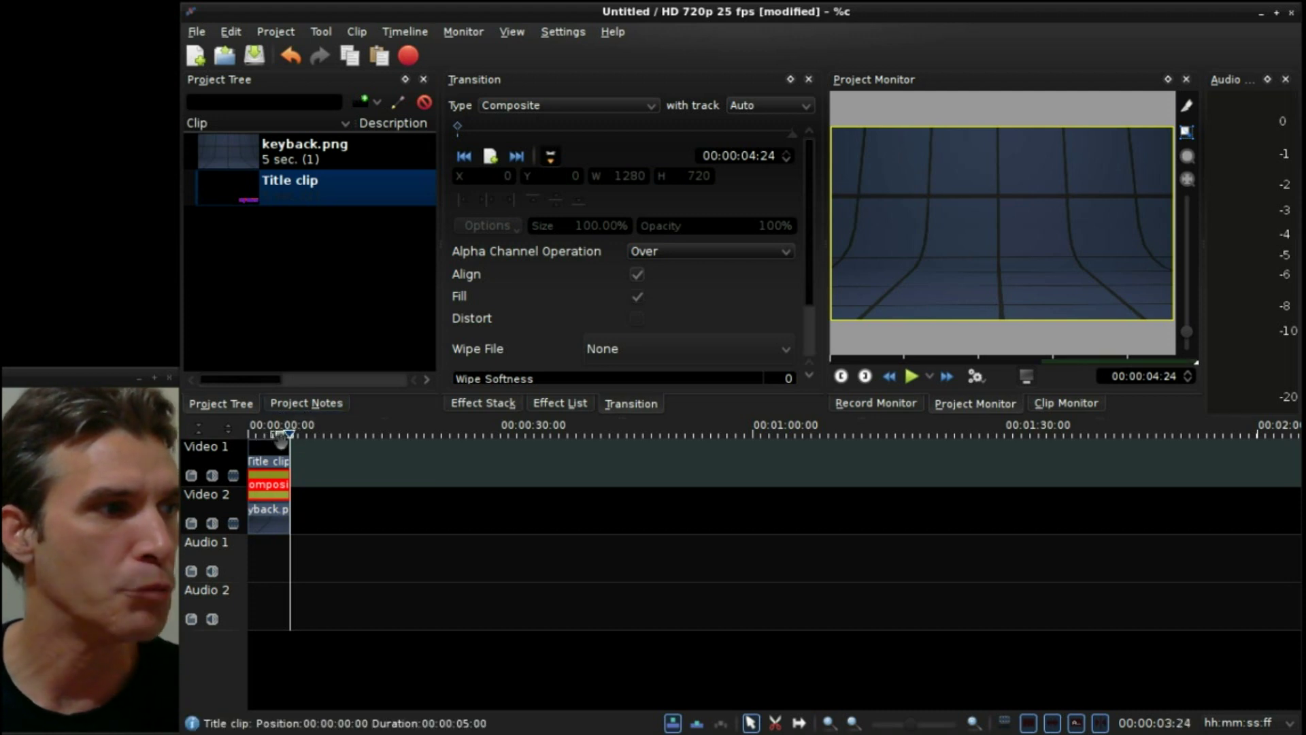
click(253, 581)
Play the scrolling title over keyback.png, then delete the Title clip and its Composite transition.
click(253, 578)
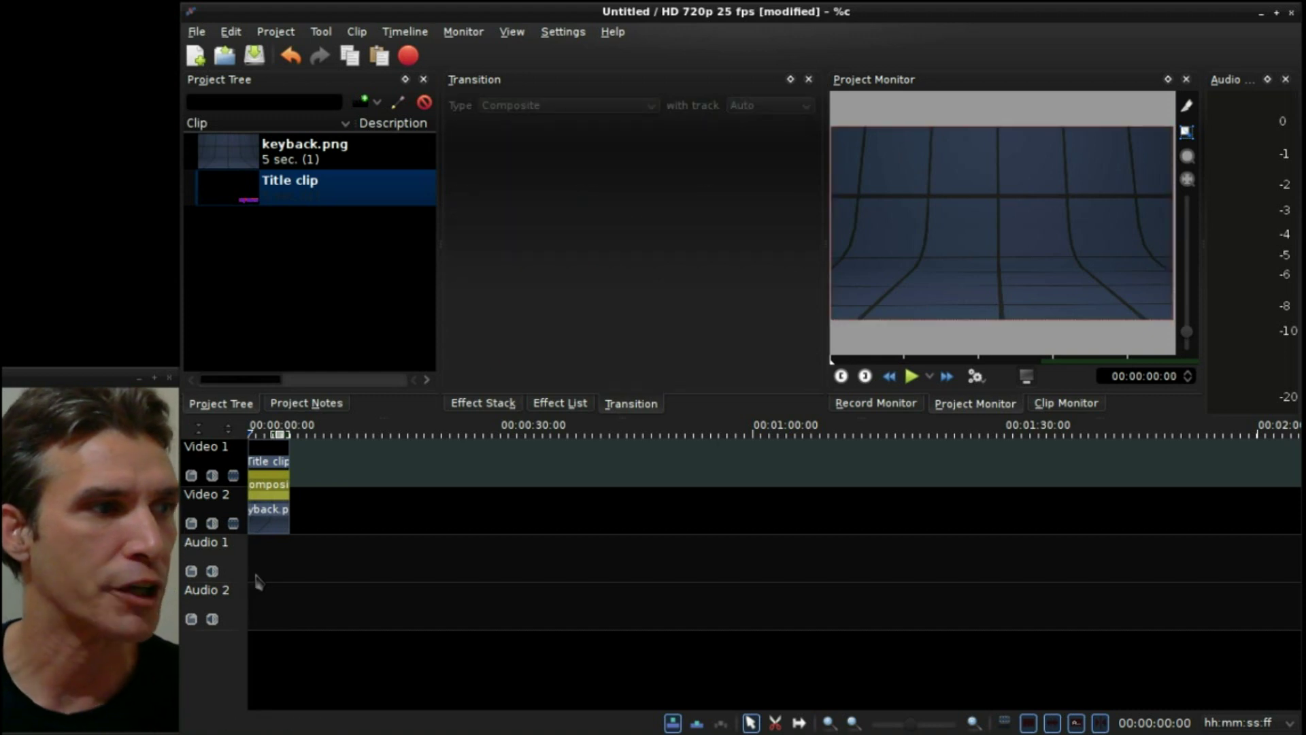
click(910, 377)
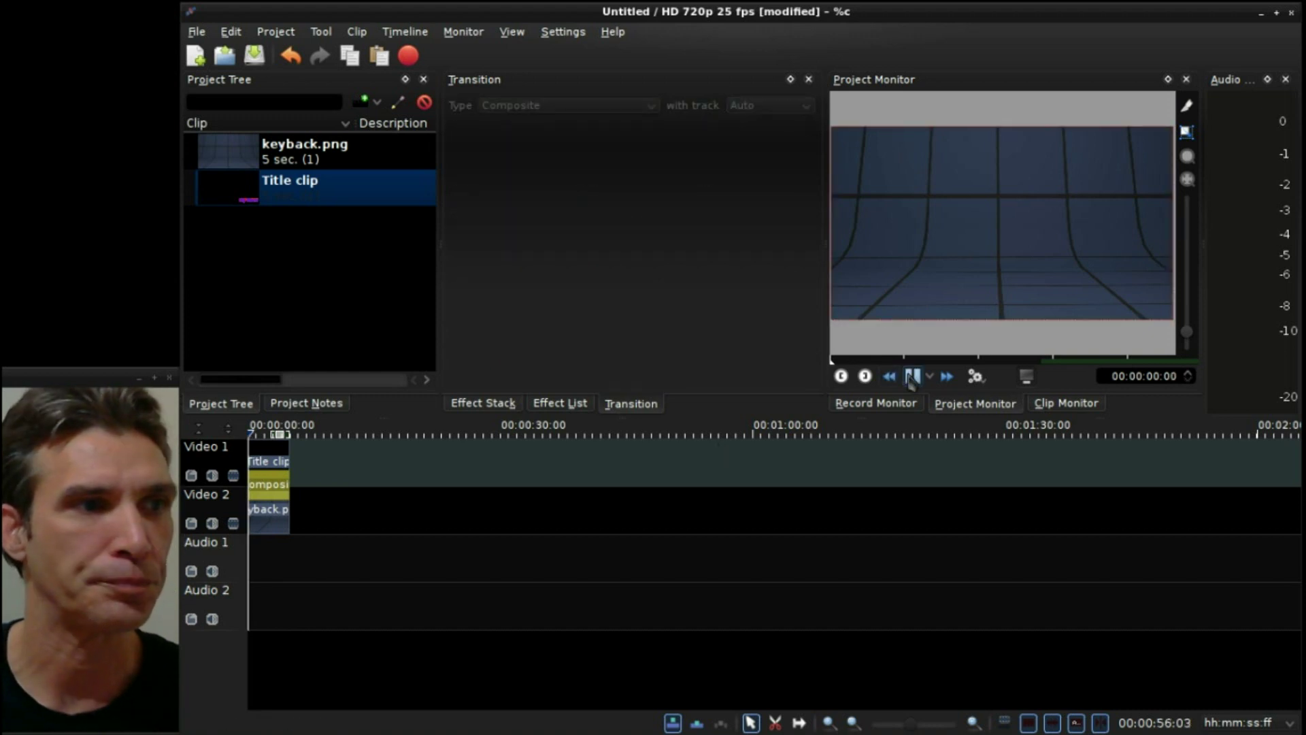
click(262, 455)
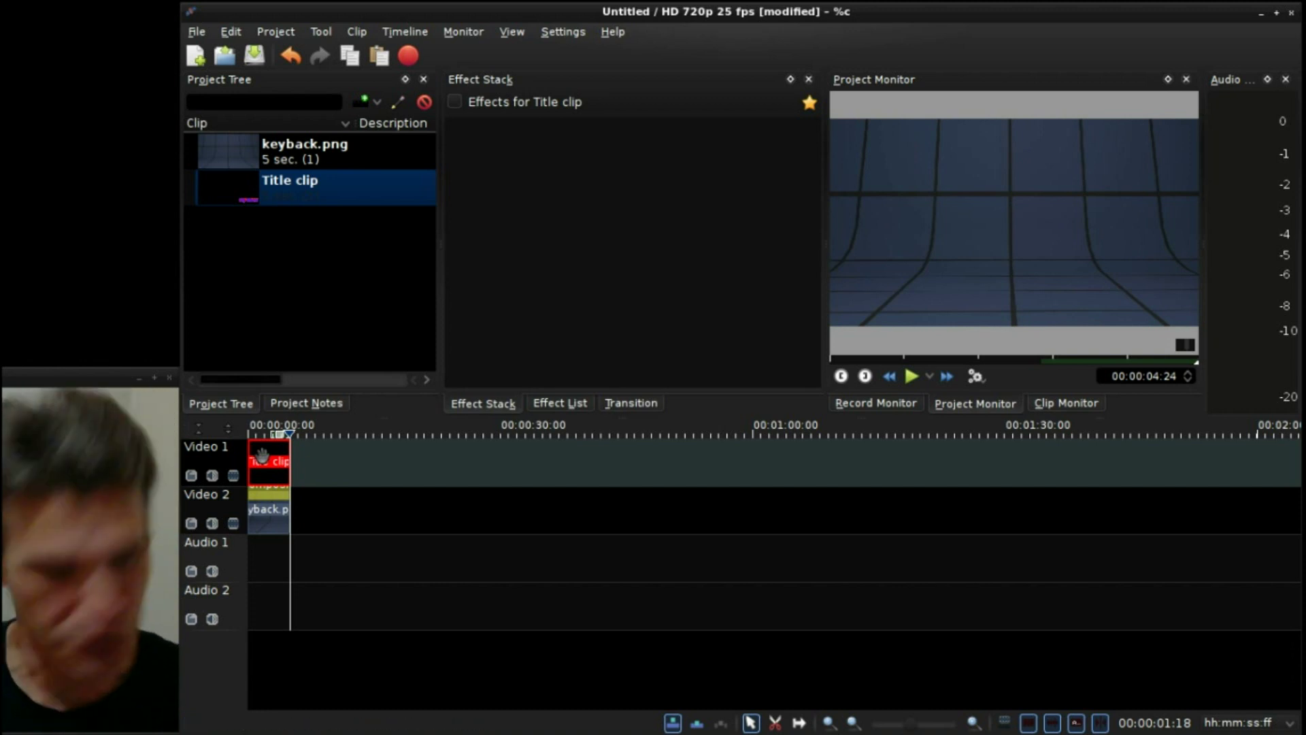
key(Delete)
click(275, 494)
key(Delete)
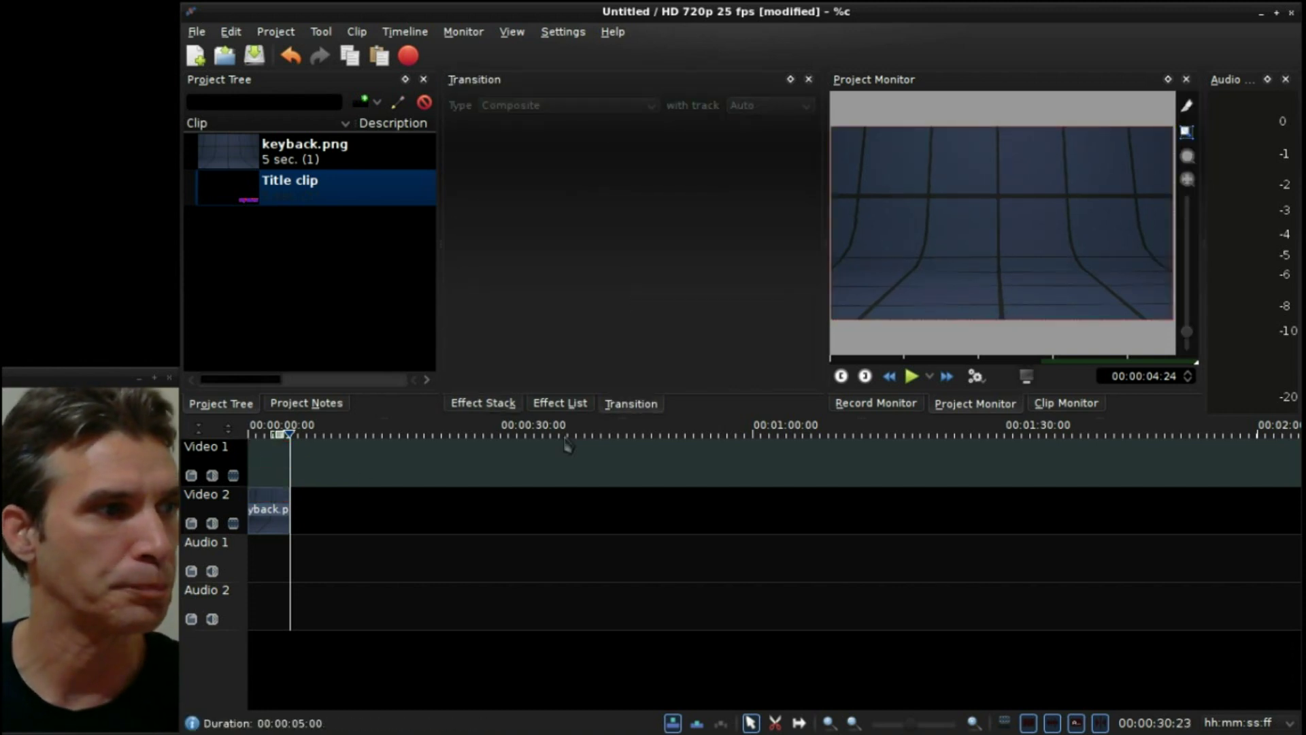
Create a new title clip and load the simple-scroll.kdenlivetitle template.
right_click(331, 261)
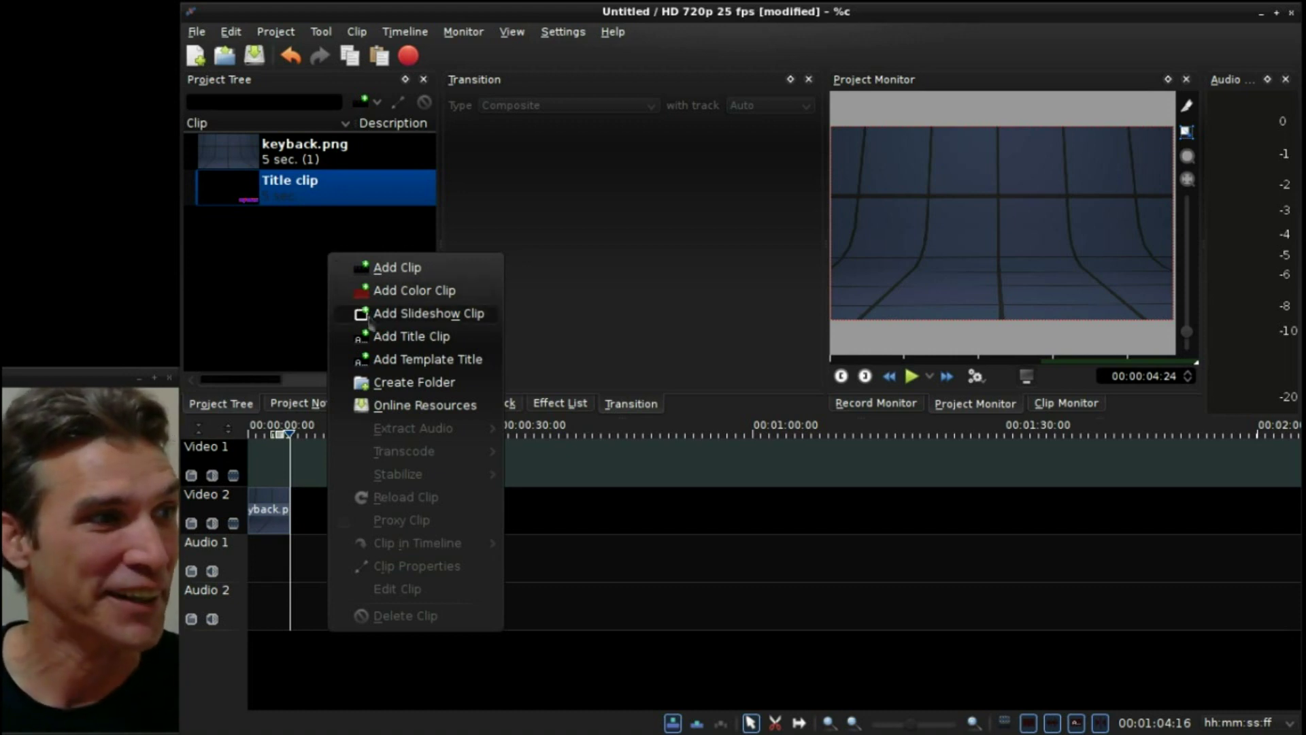
click(387, 336)
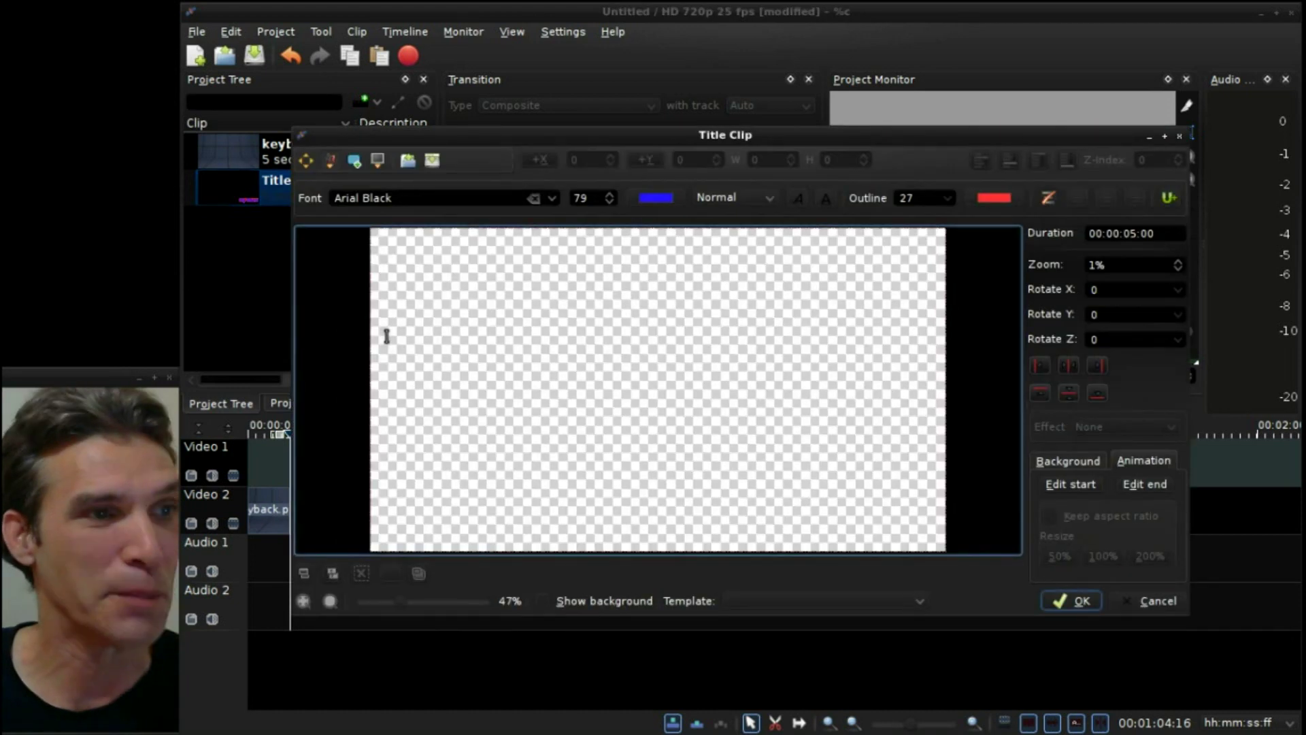
click(767, 602)
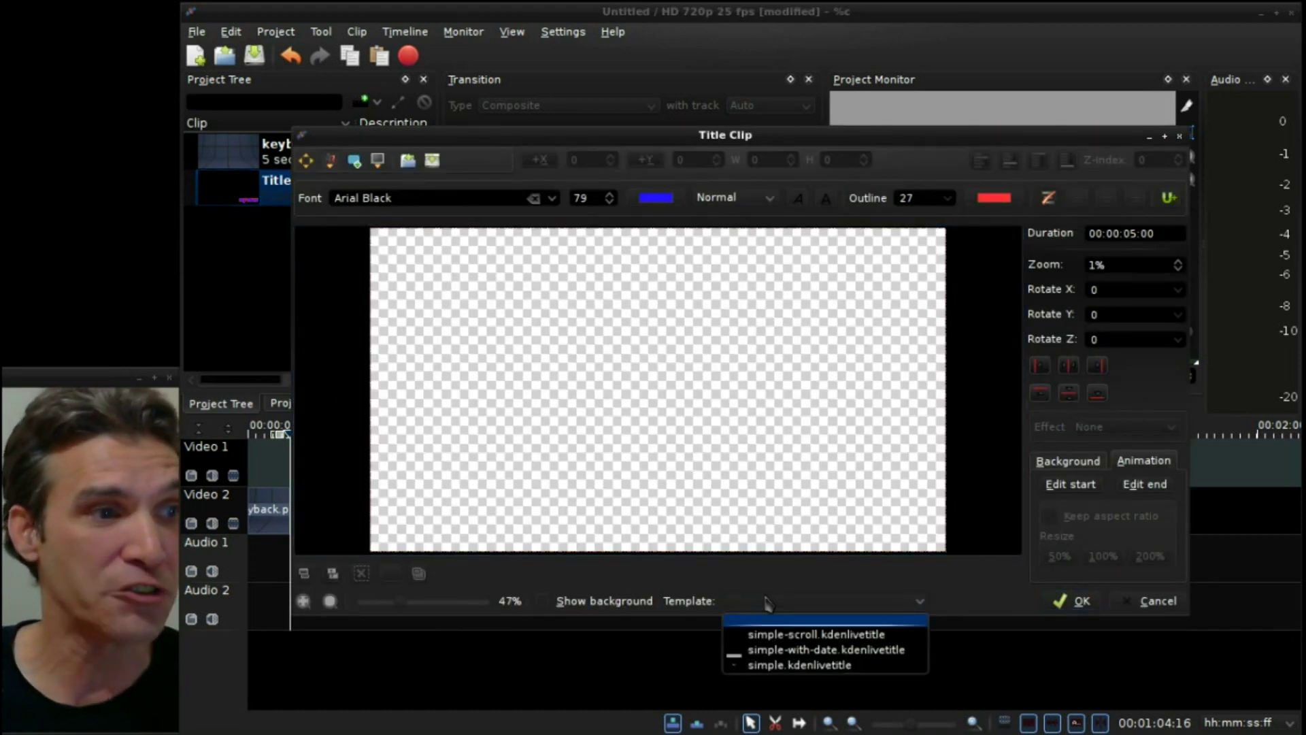
click(768, 635)
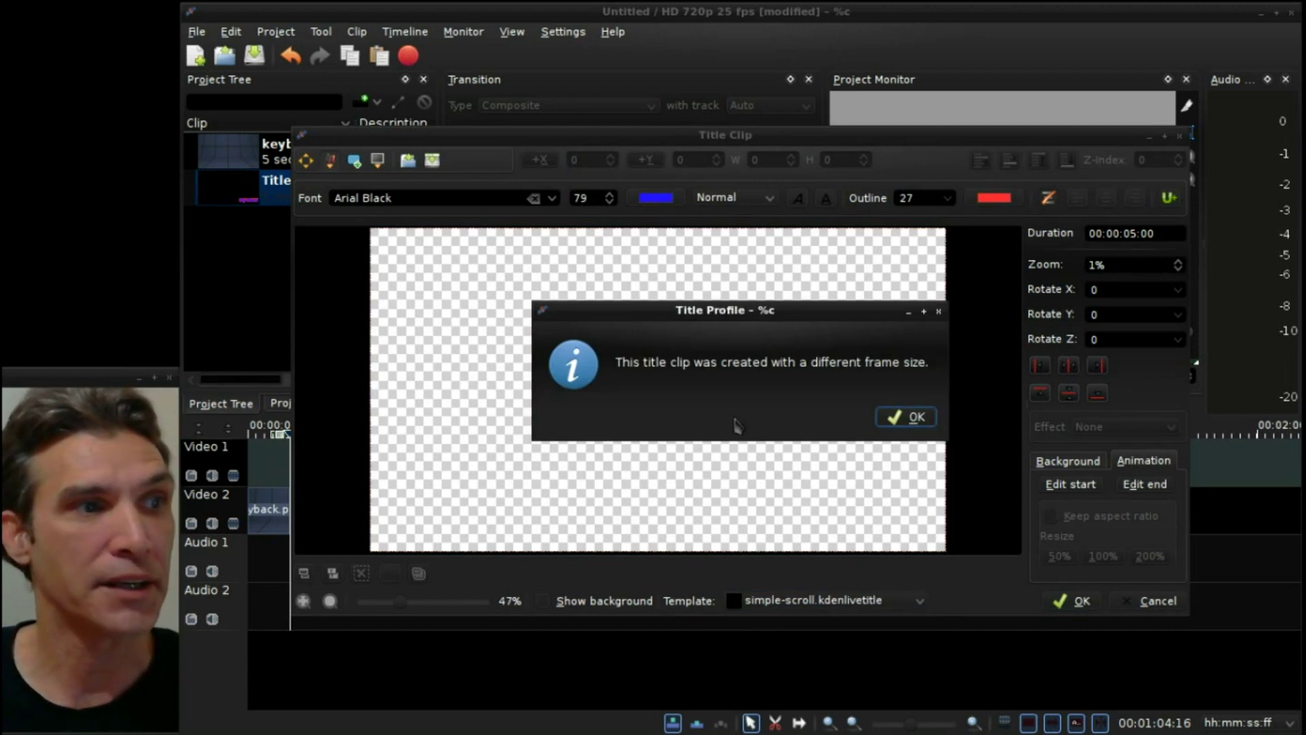
Dismiss the frame-size notice and replace 'Text here' with 'My Movie', centred horizontally.
click(902, 418)
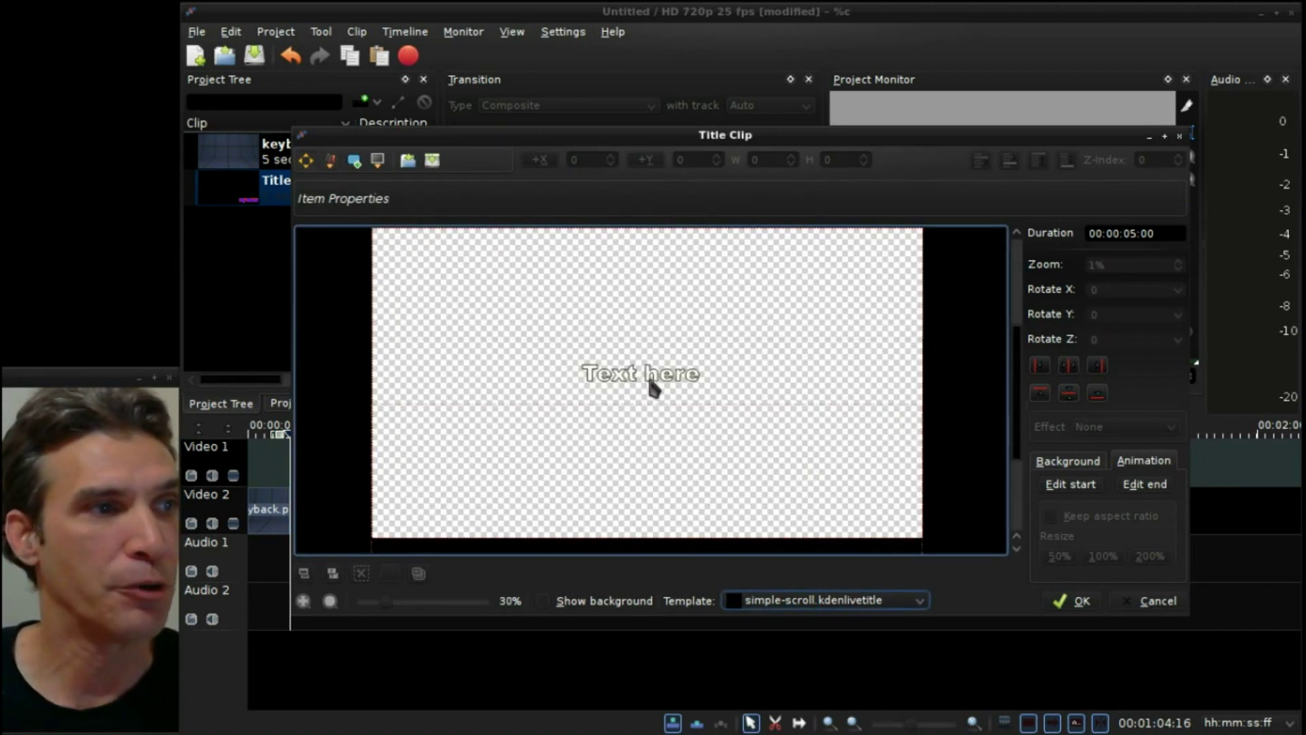
click(652, 387)
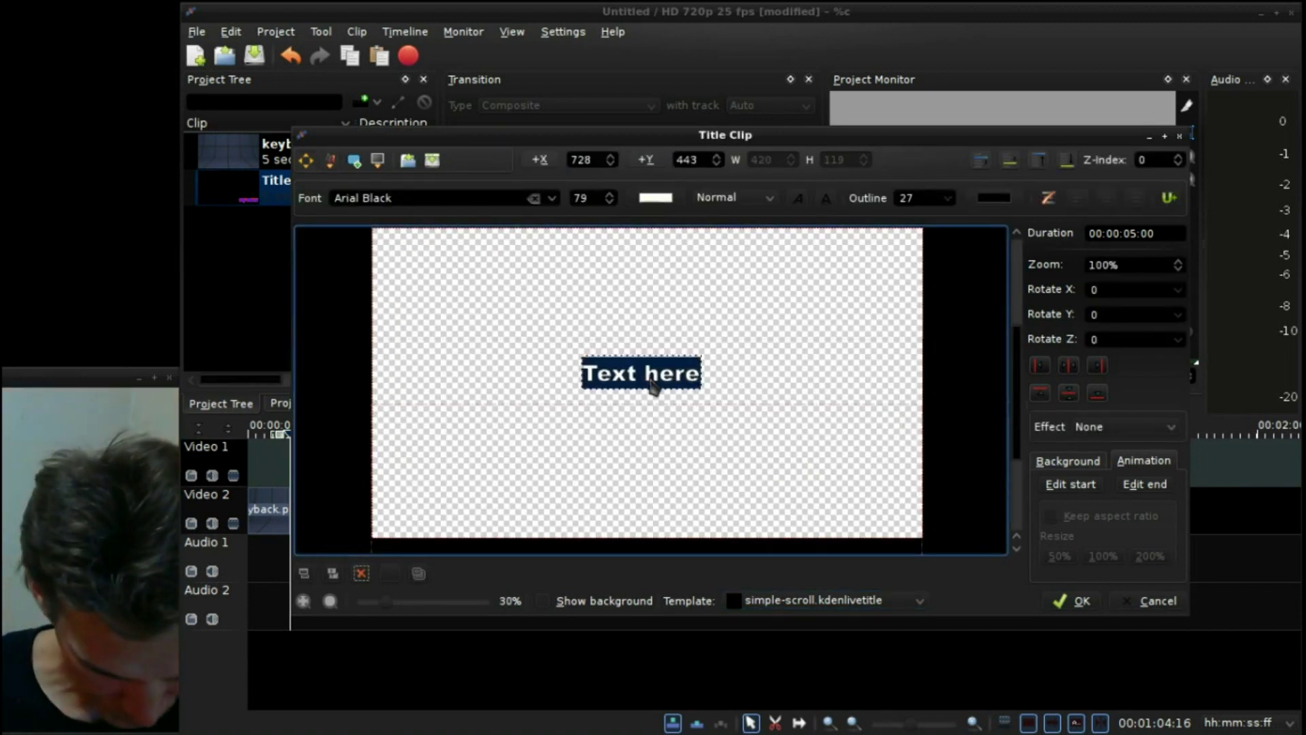
text(My M)
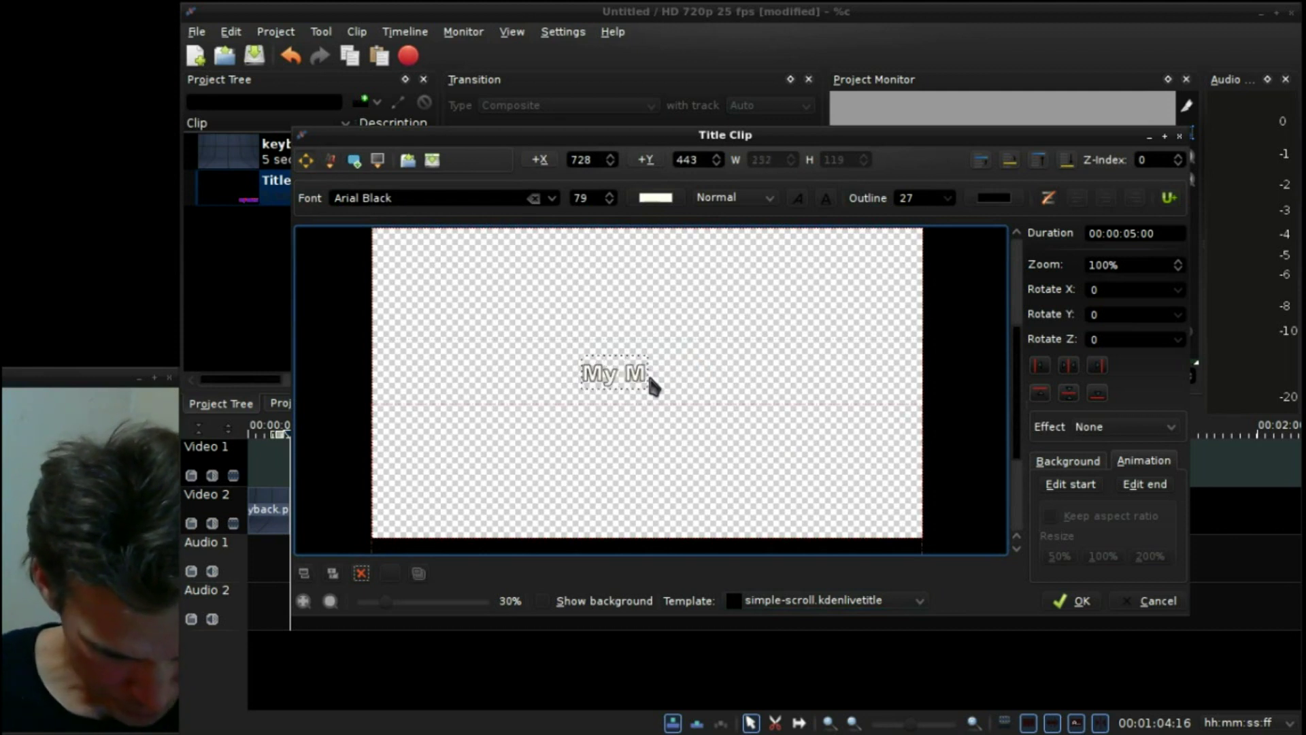
text(ovie)
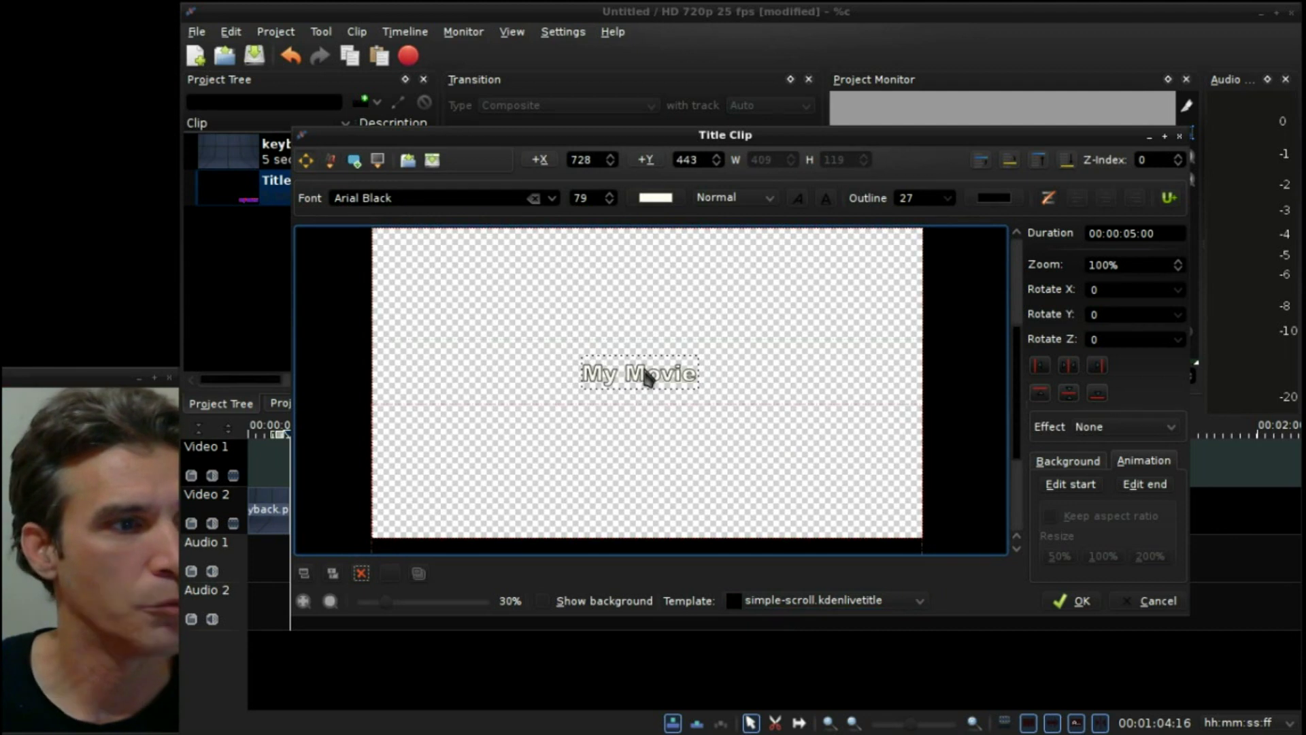
click(1068, 367)
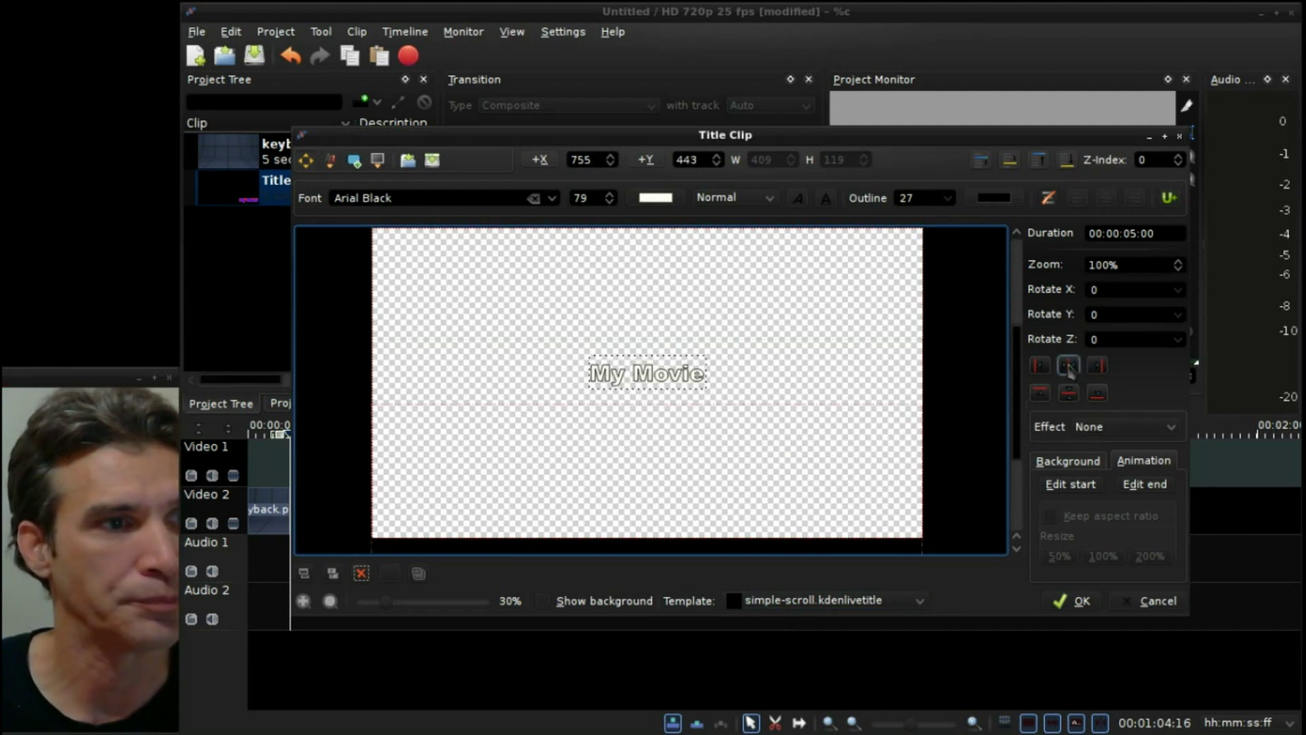
Save the template title, place it on Video 1 composited over keyback.png, and play from the start.
click(1086, 607)
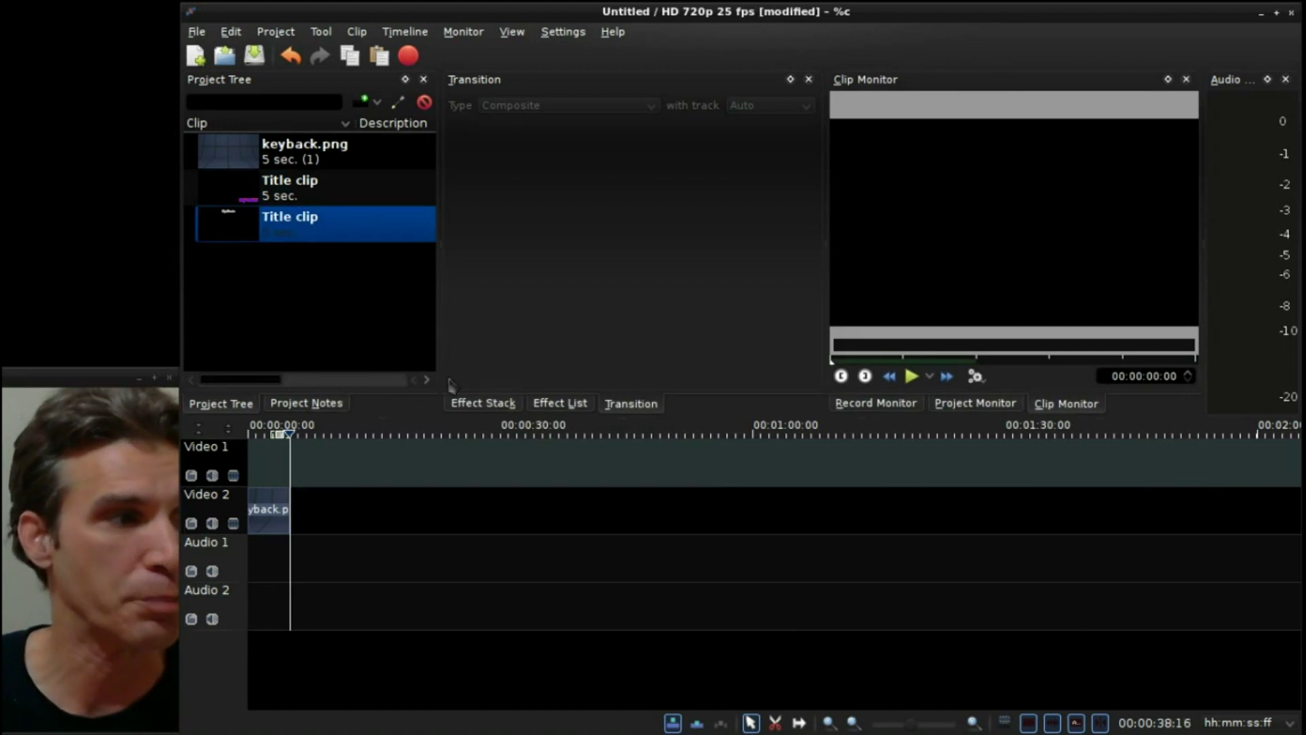
drag(228, 225, 253, 461)
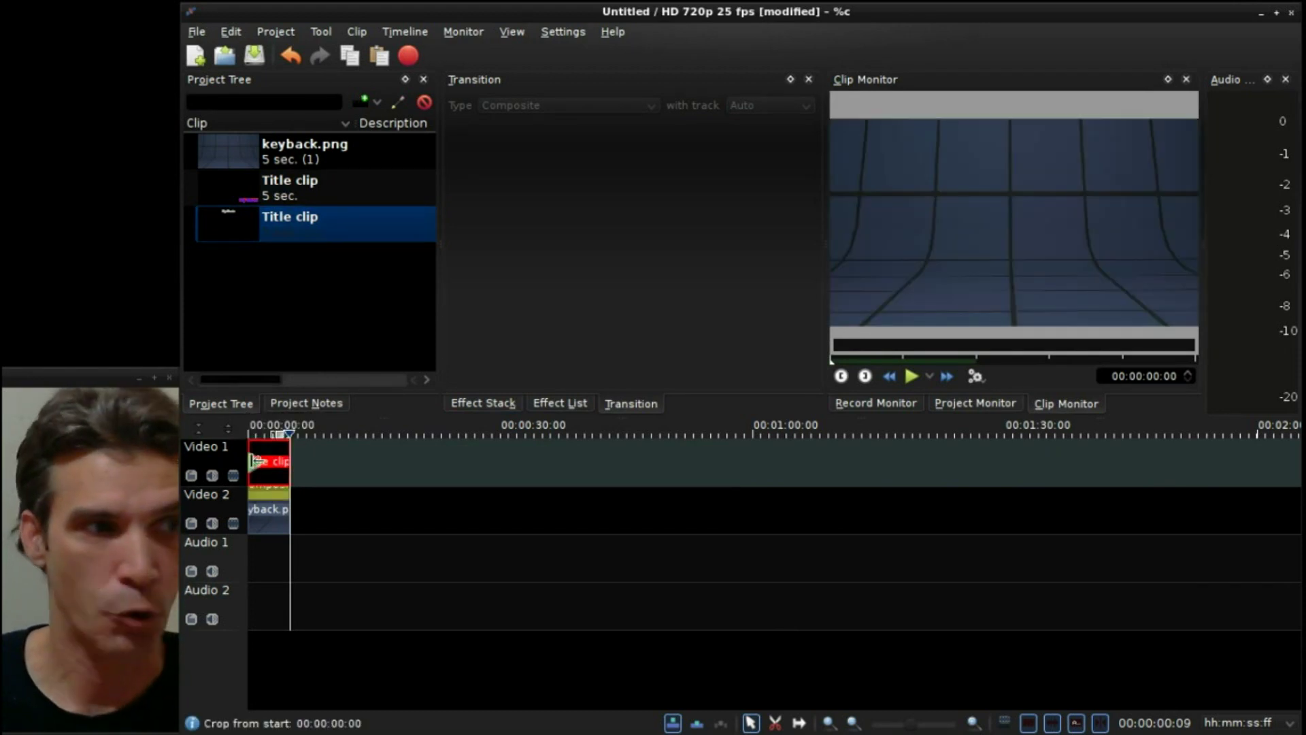
click(264, 500)
click(259, 557)
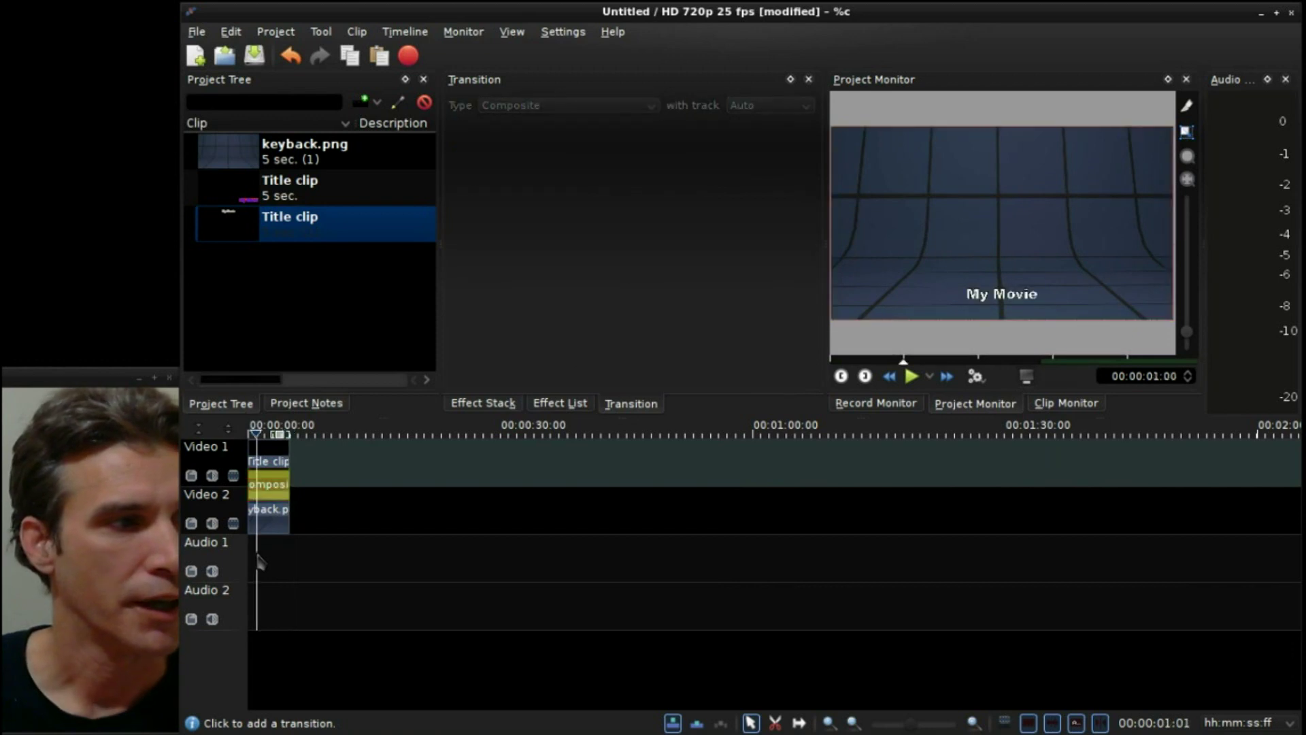
click(248, 564)
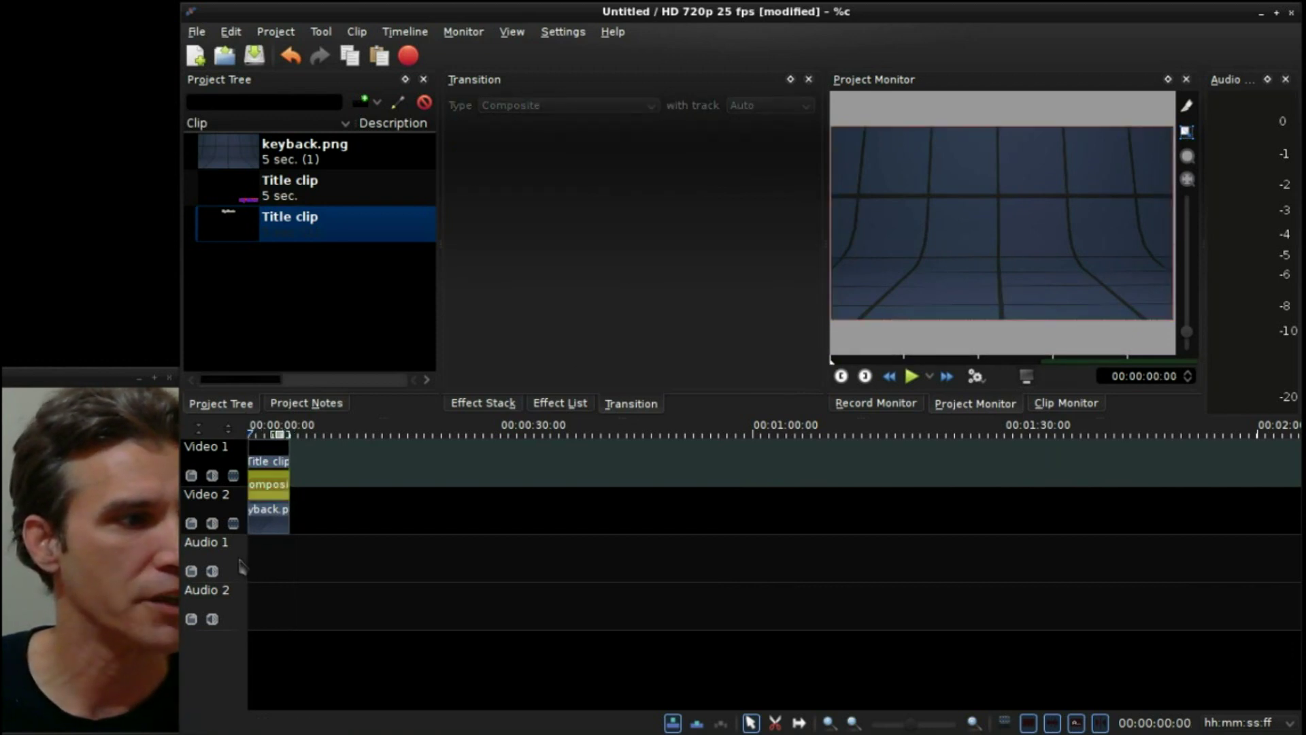
click(911, 377)
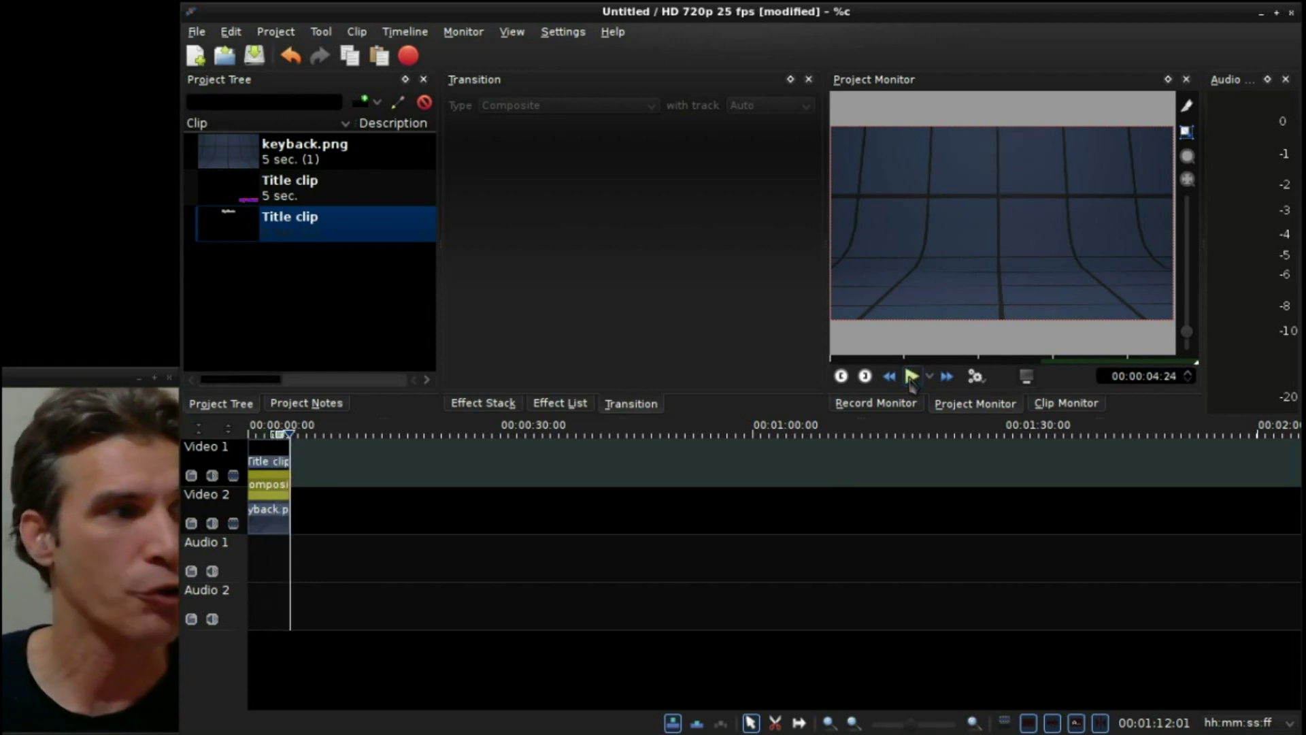
Delete the Title clip and its Composite transition from the timeline.
click(264, 451)
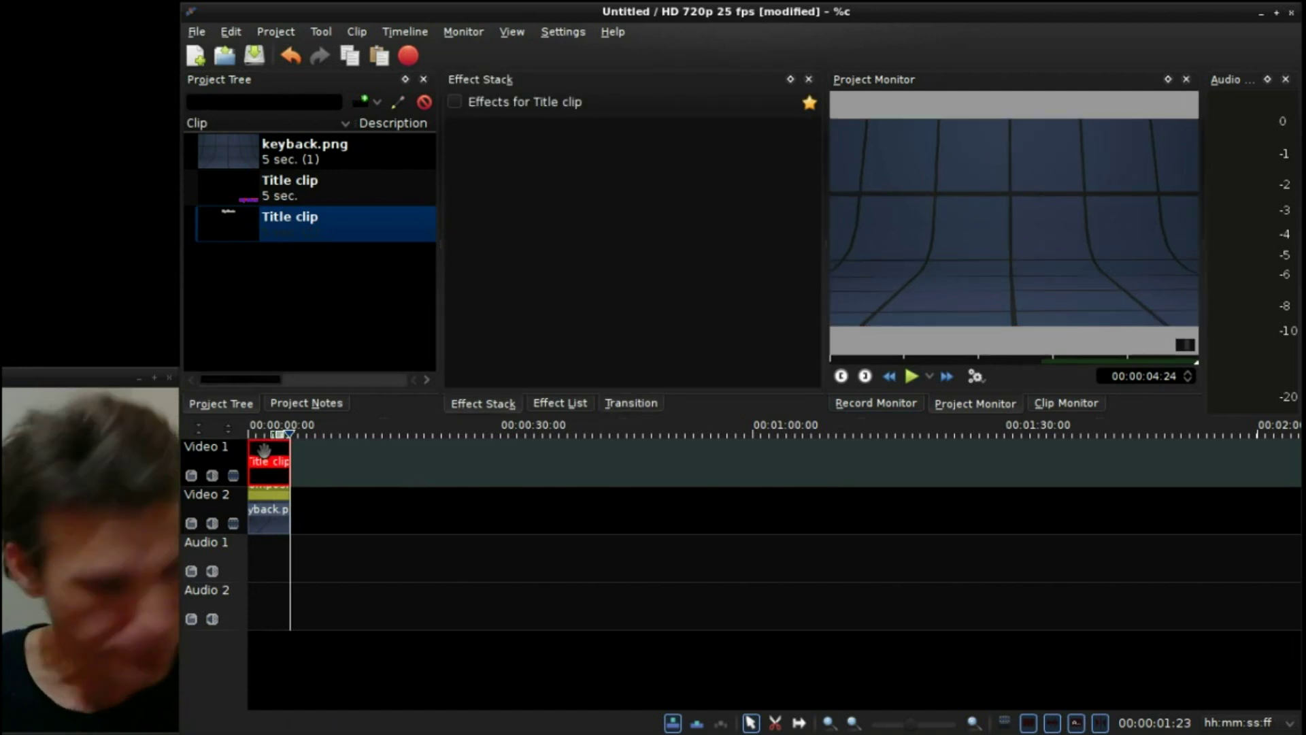
key(Delete)
click(272, 477)
key(Delete)
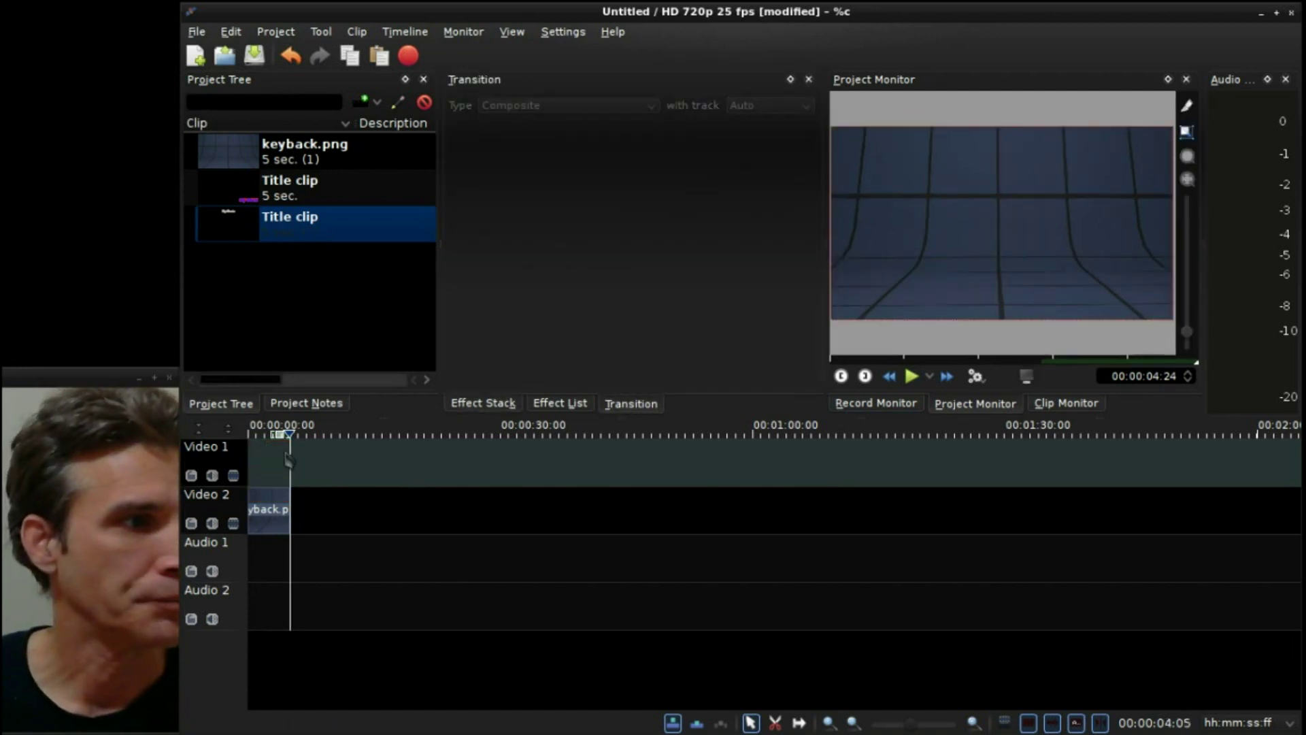
Open a fresh Title Clip editor from the Project Tree, after backing out of Add Clip.
right_click(305, 310)
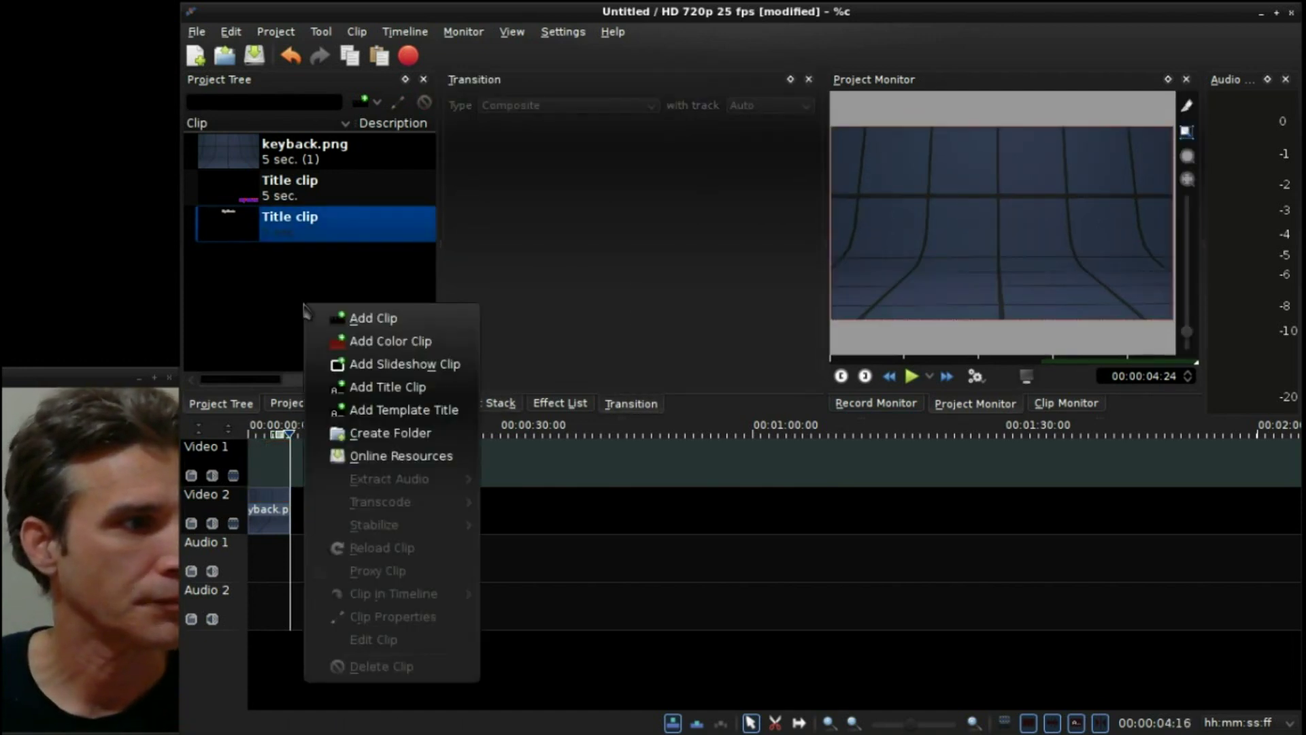
click(379, 319)
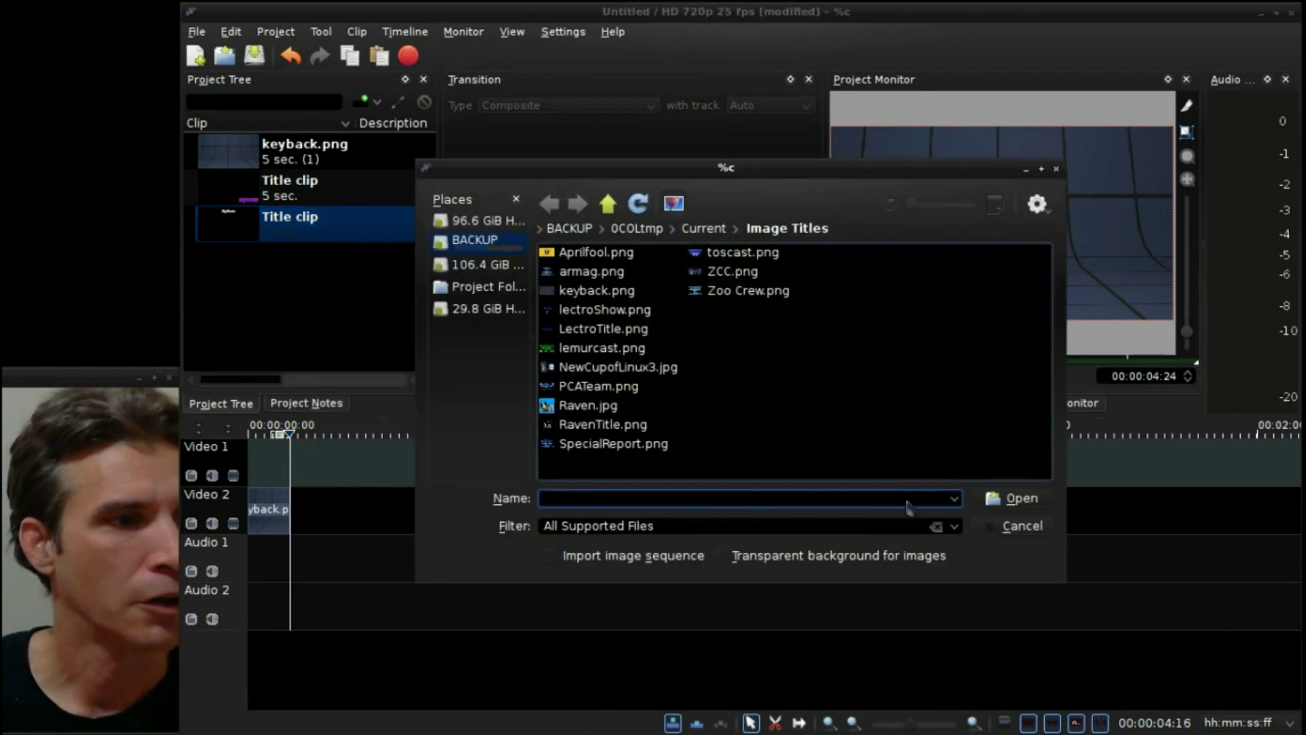
click(1021, 534)
right_click(316, 288)
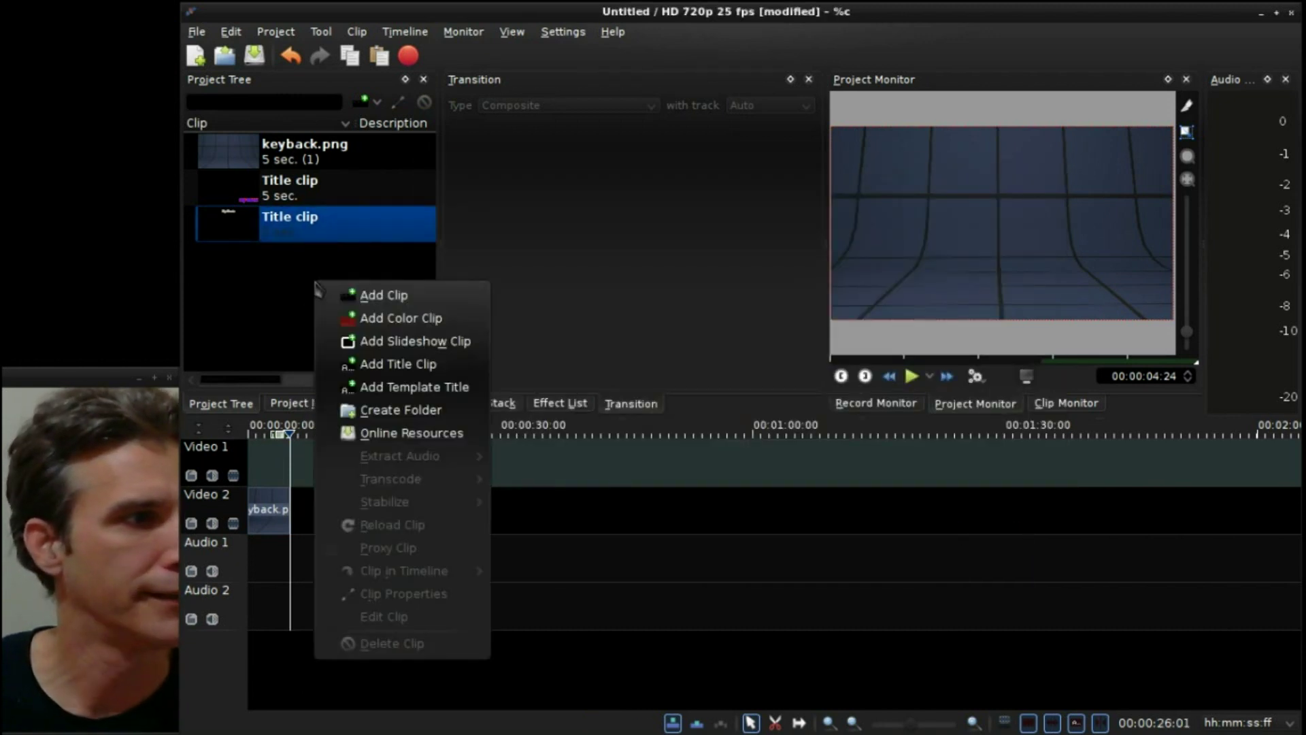
click(373, 367)
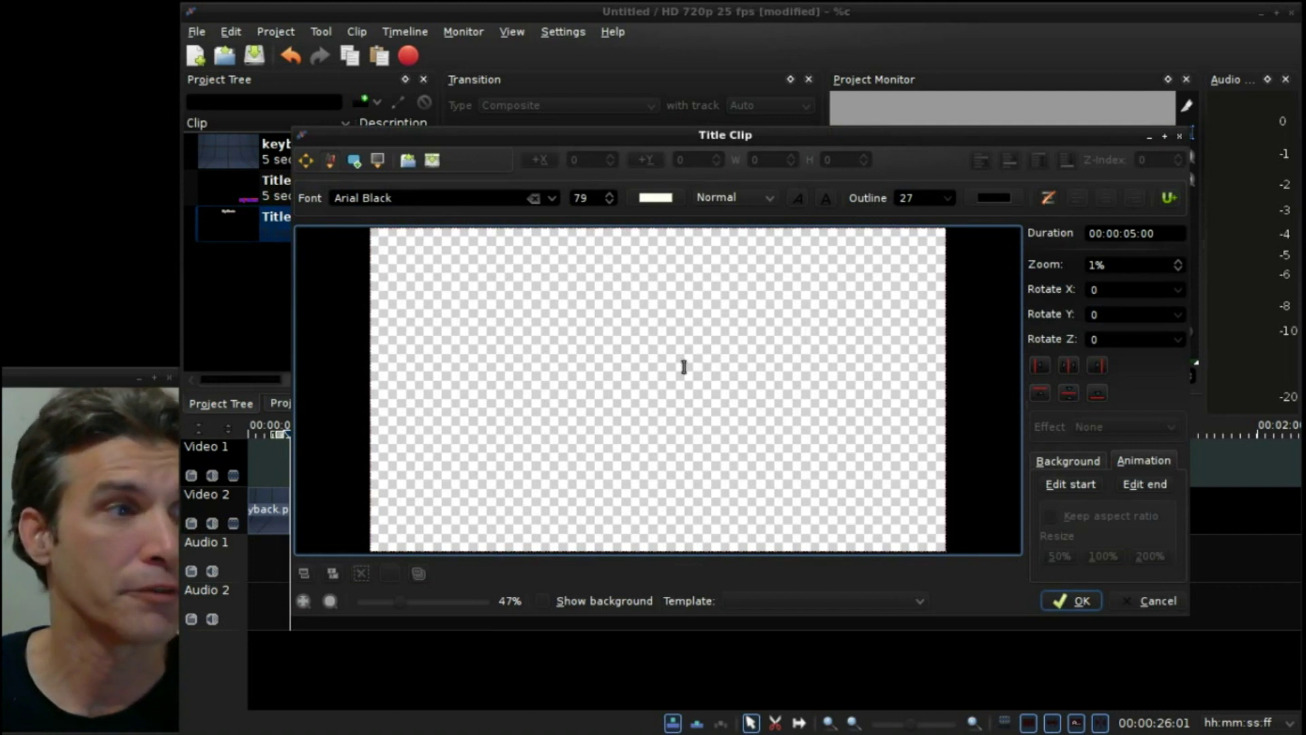
Type 'My Movie' on the canvas and centre it horizontally and vertically.
click(619, 378)
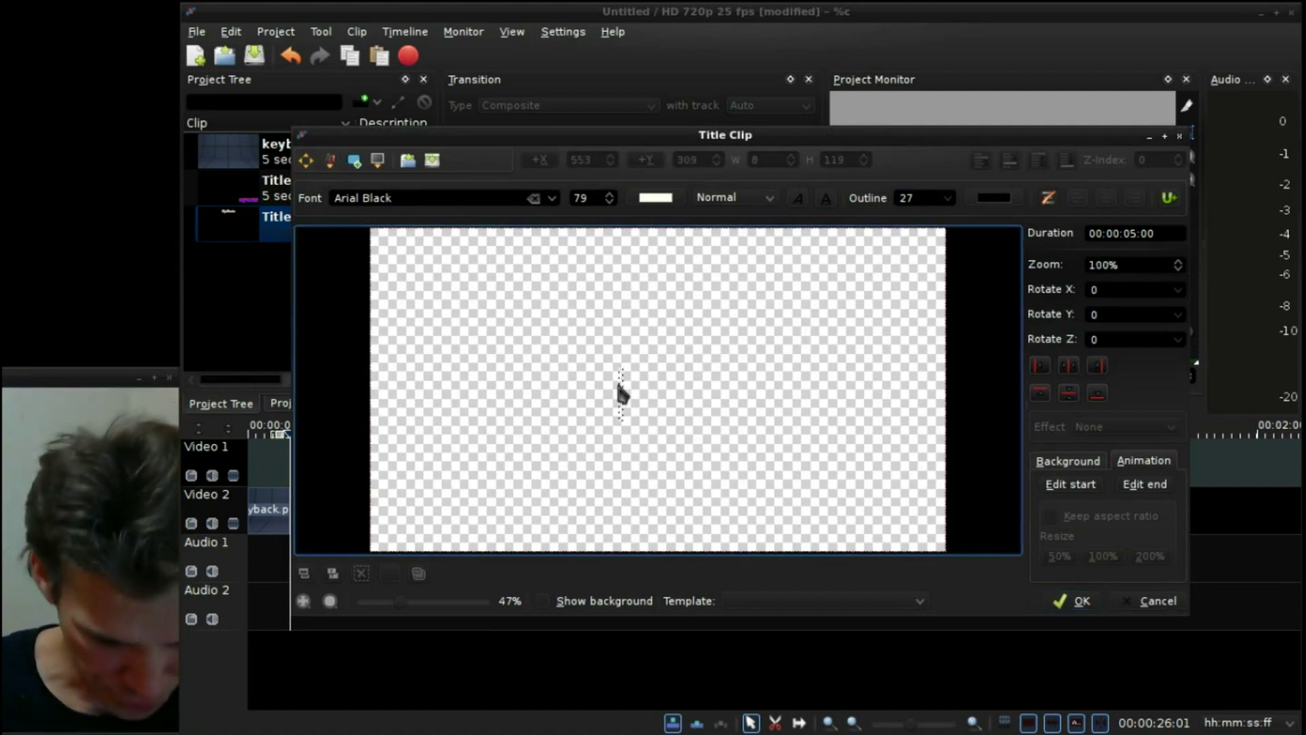
text(My)
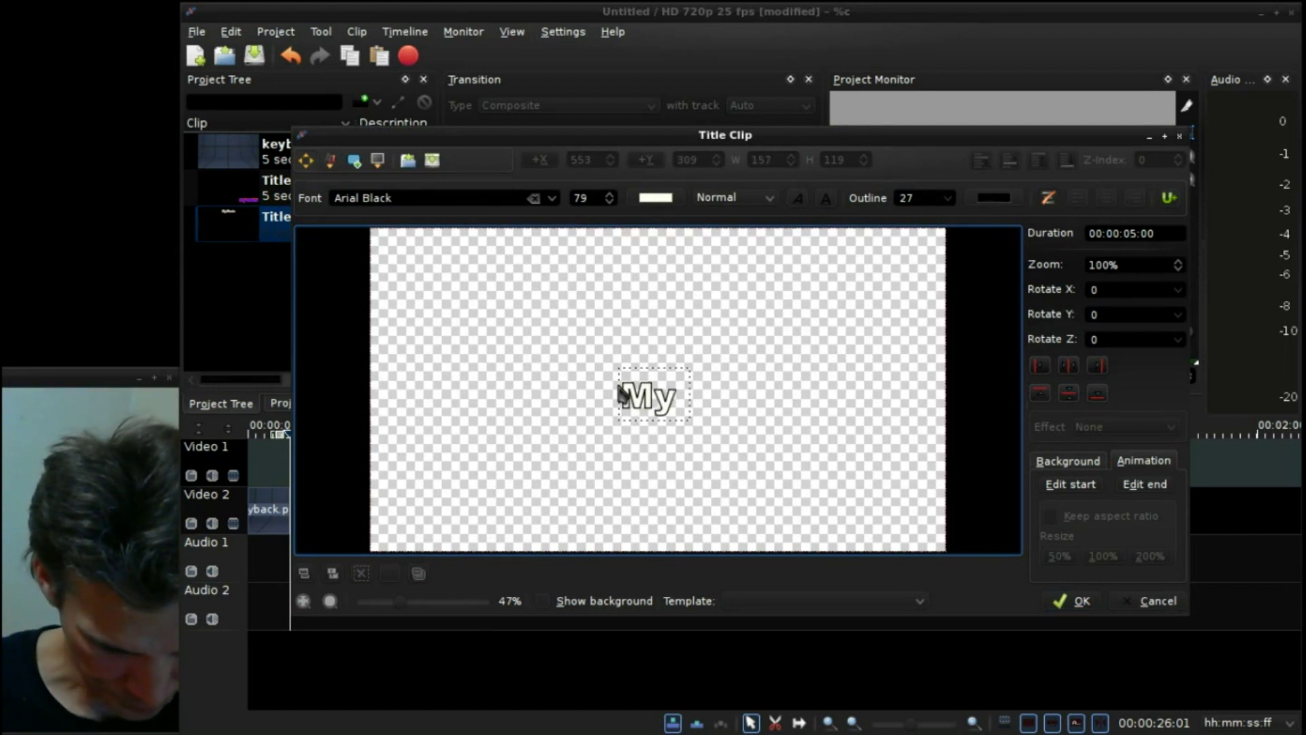
text( Movie)
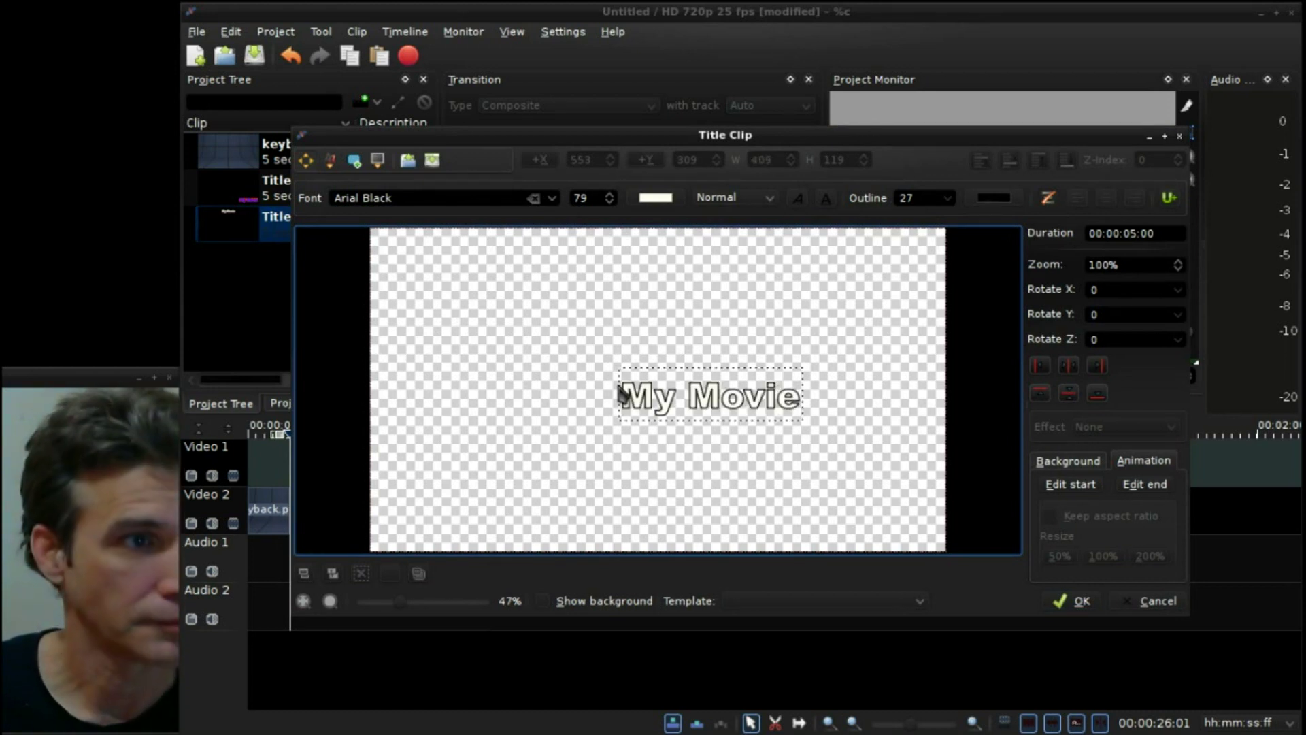
click(1068, 365)
click(1068, 393)
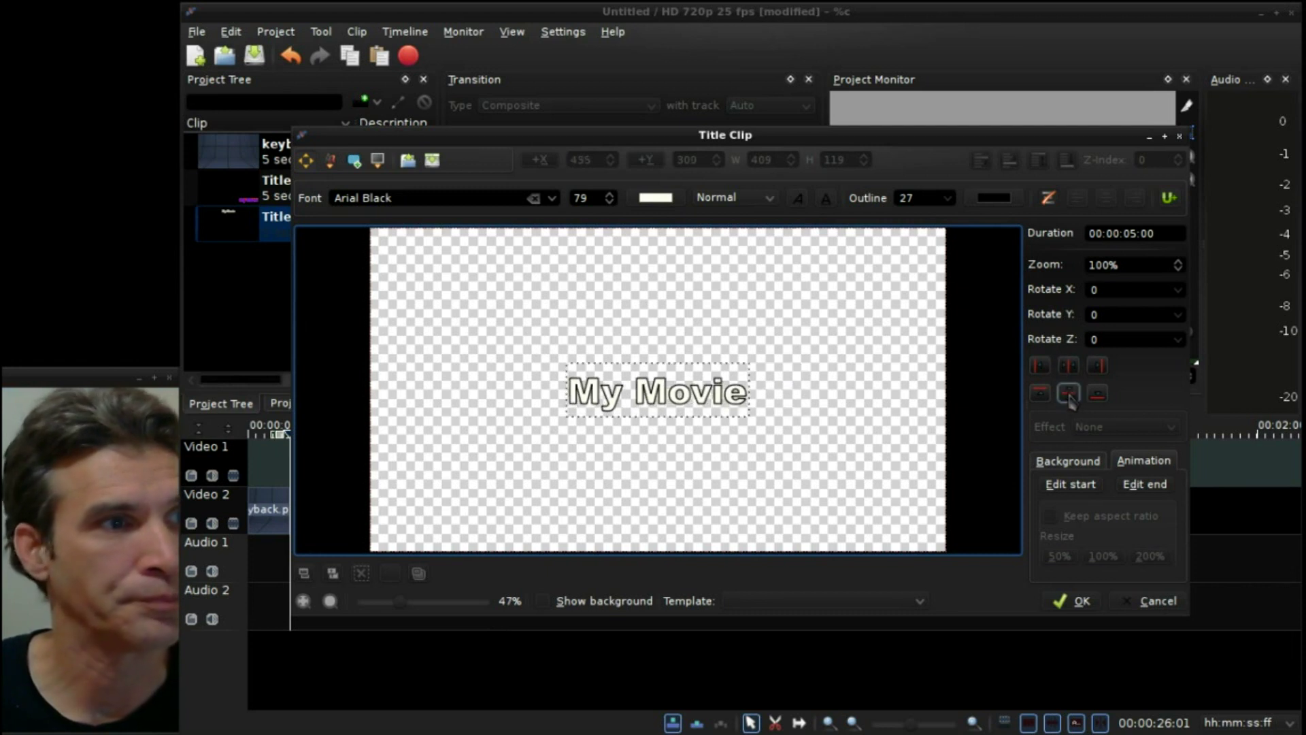
Make the 'My Movie' text bold, italic and underlined, then save the title clip.
click(735, 197)
click(719, 250)
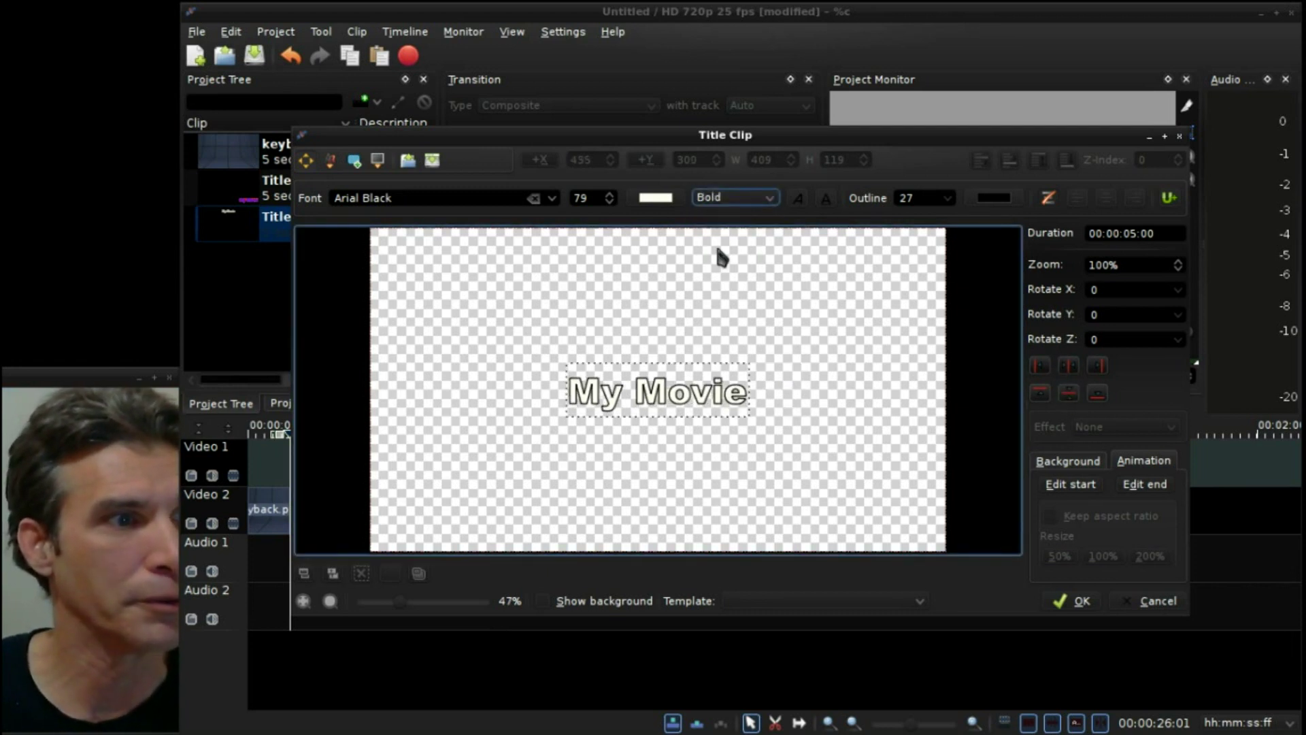
click(663, 397)
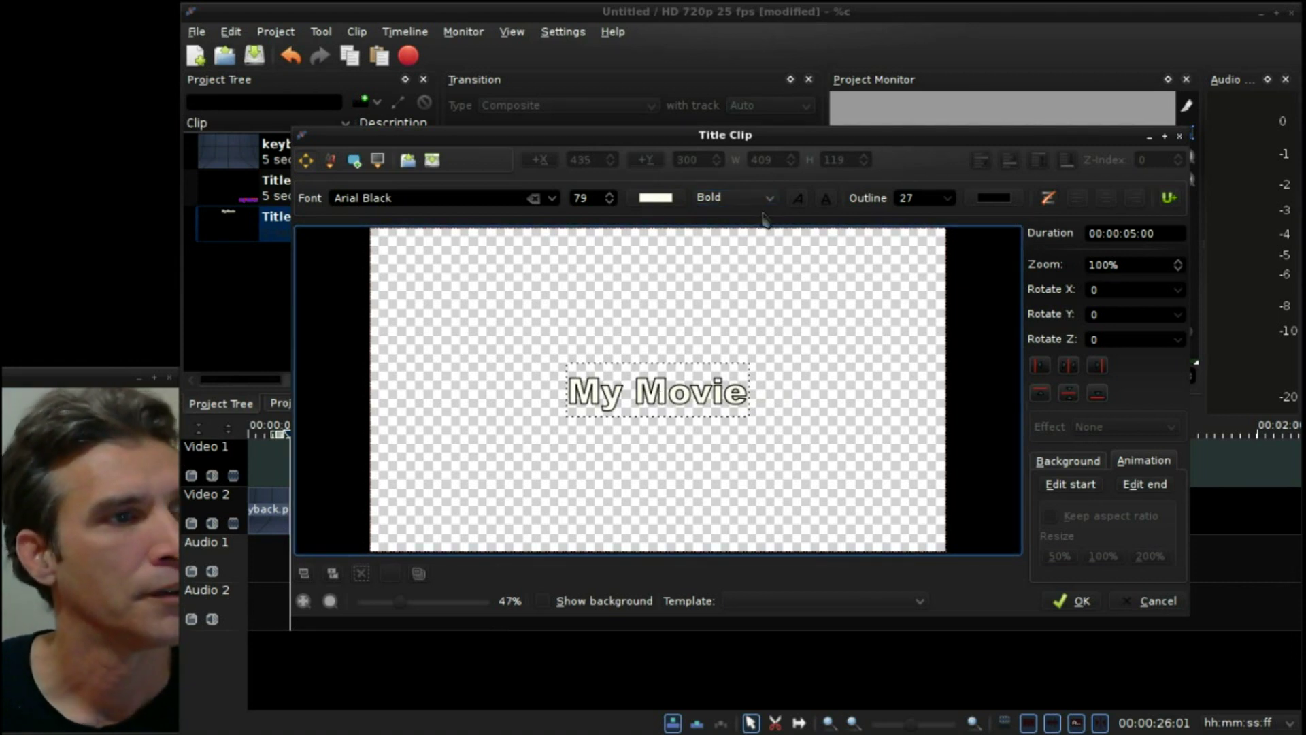
click(803, 205)
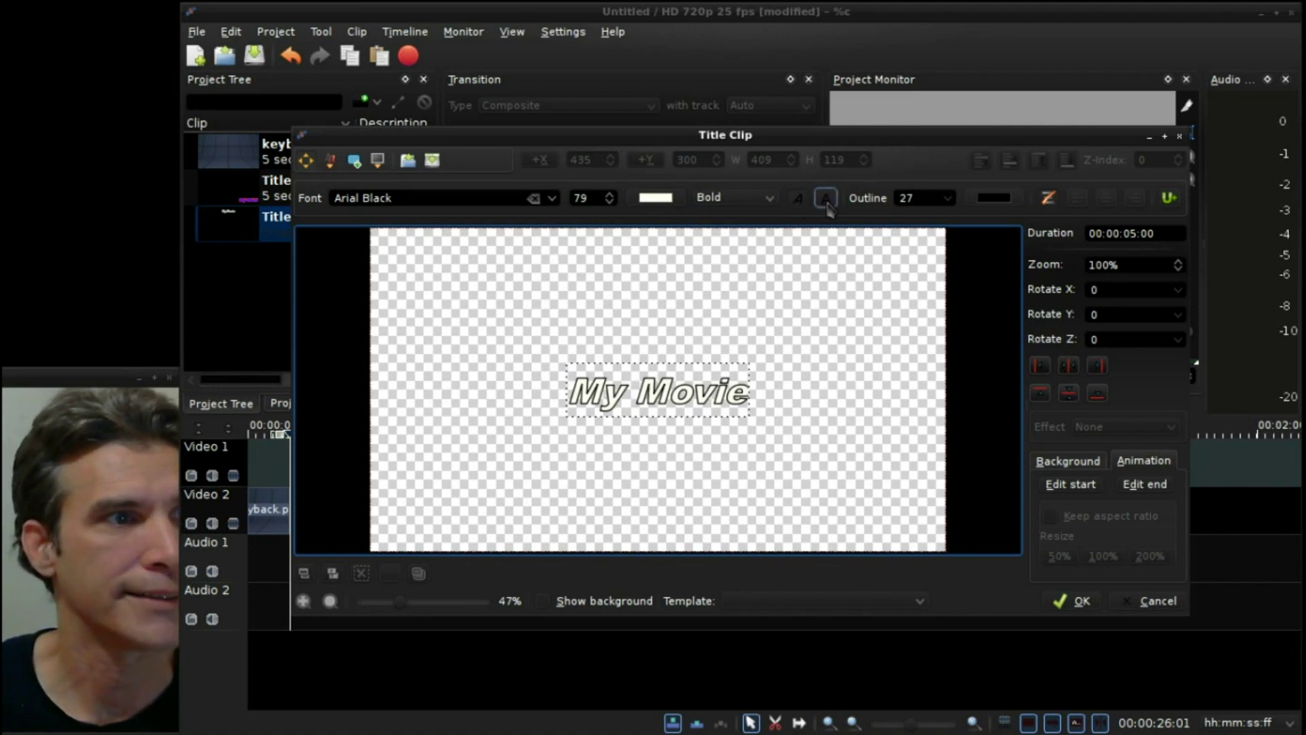
click(827, 200)
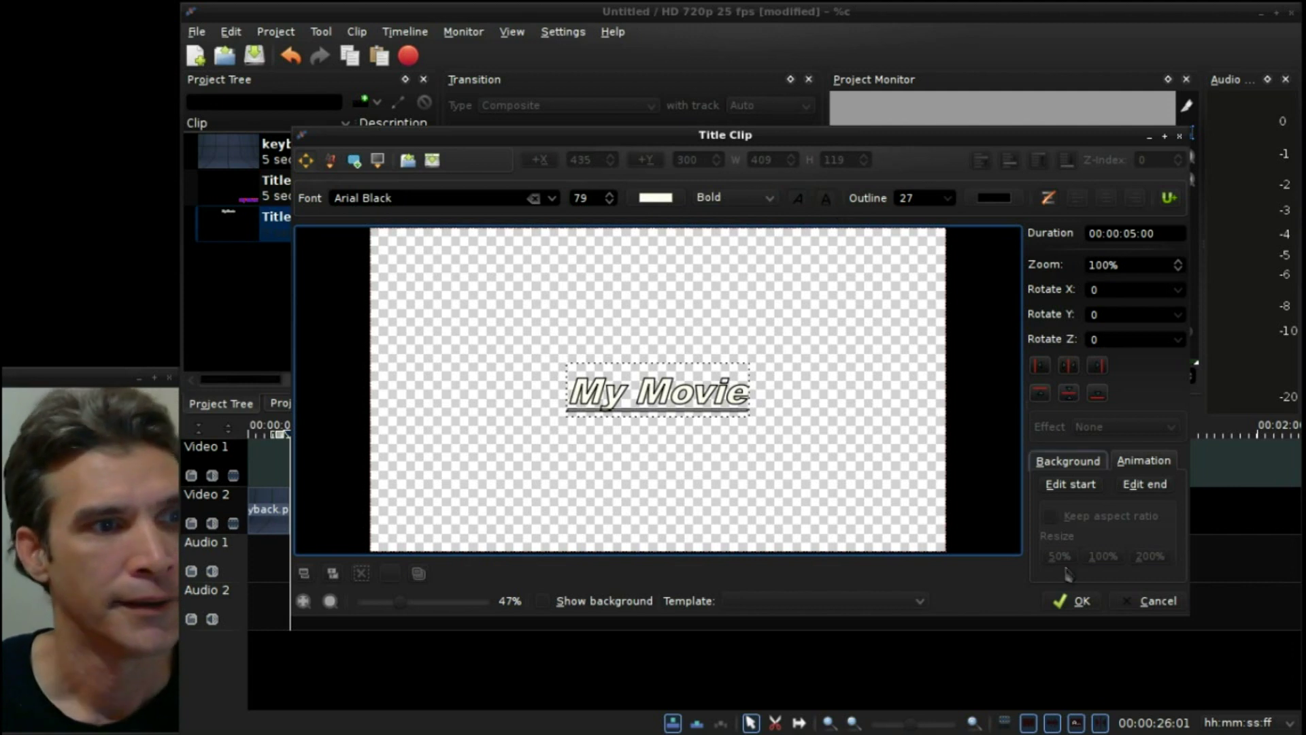
click(1076, 602)
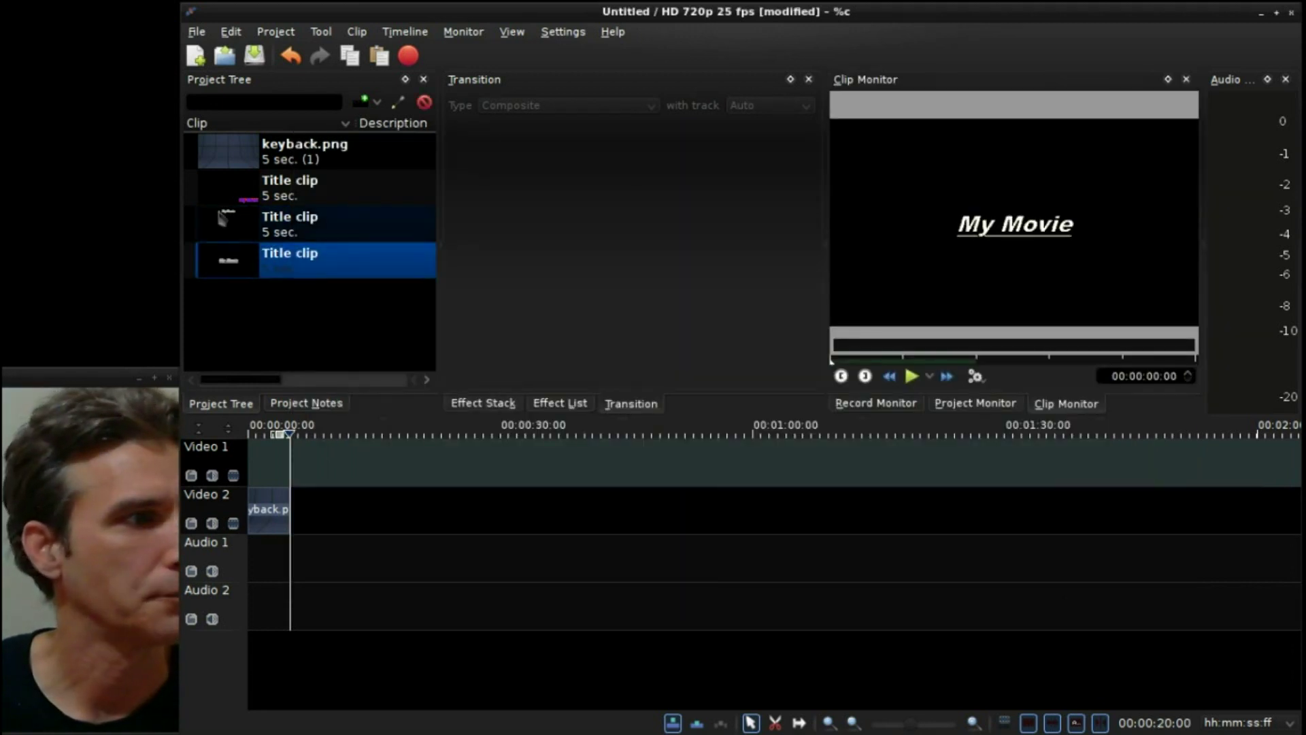
Place the italic, underlined 'My Movie' title at the start of Video 1 and preview it over keyback.png.
drag(226, 267, 253, 466)
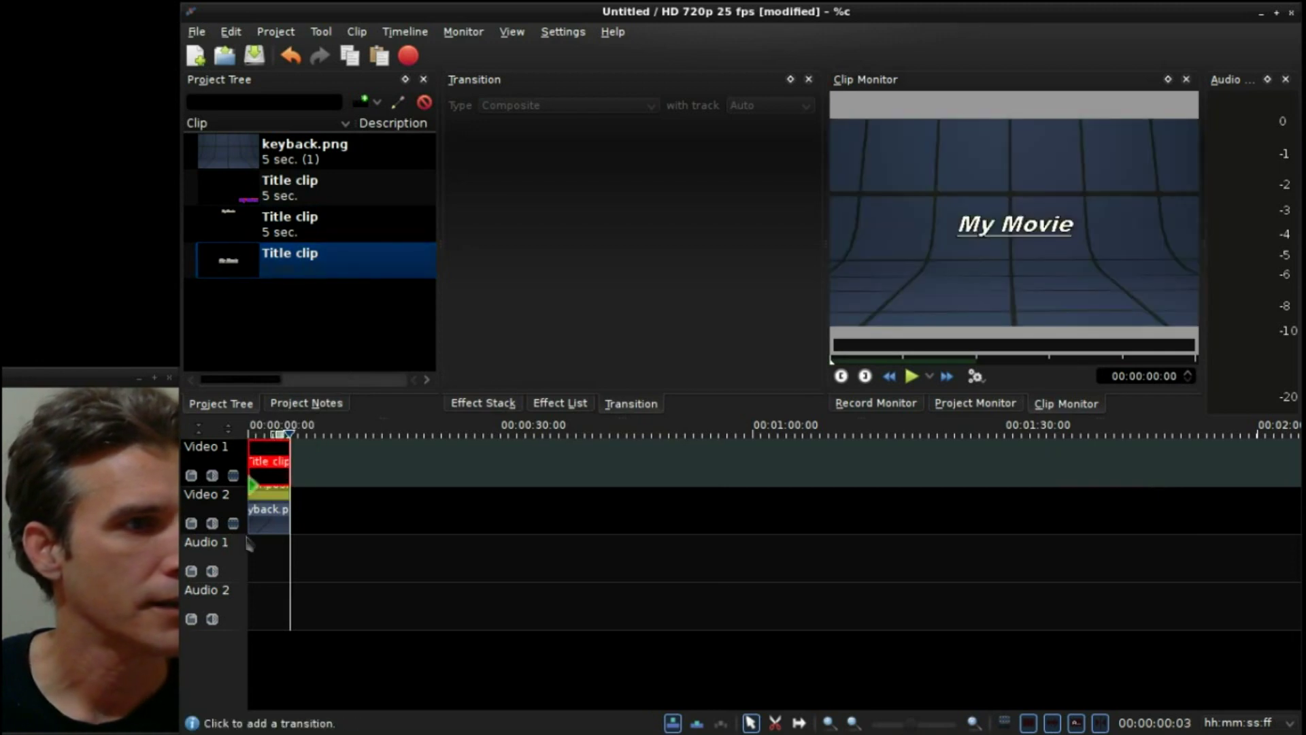
click(267, 568)
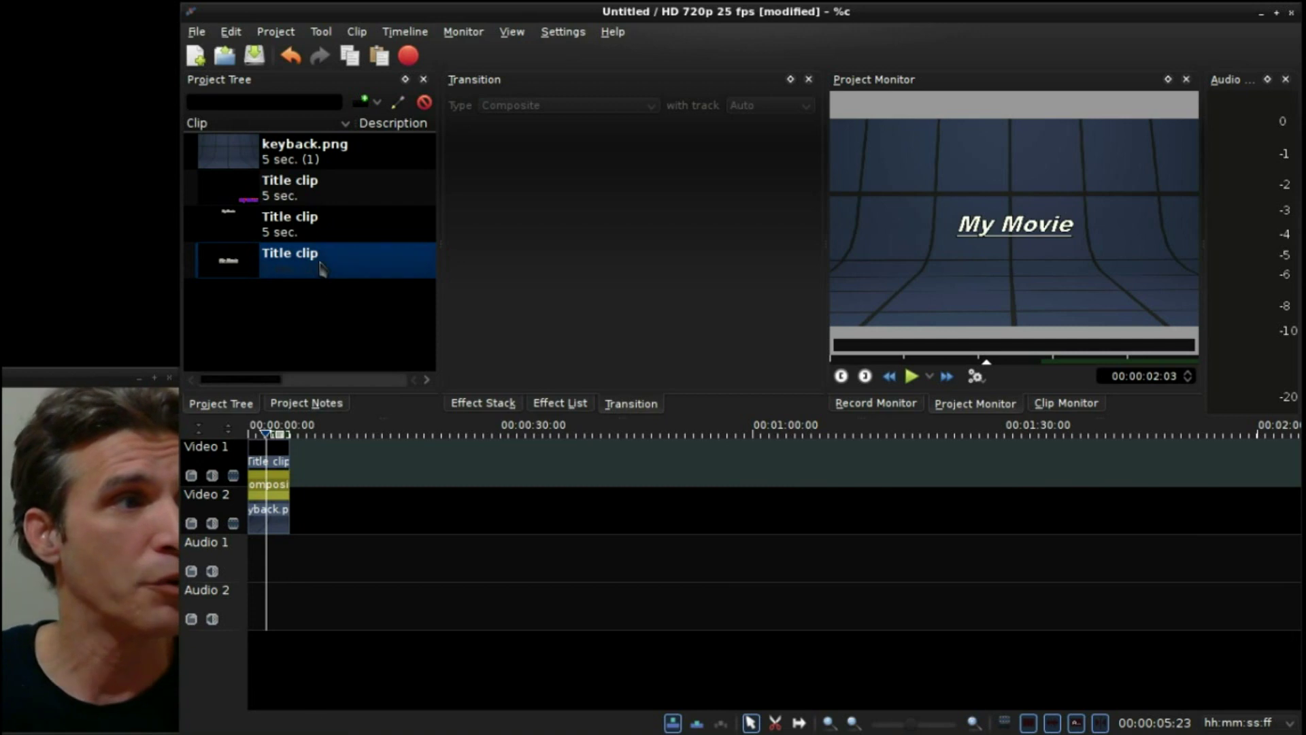
Search the Open Clip Art Graphic Library online resources for 'title' to find the Thanksgiving text title.
click(275, 32)
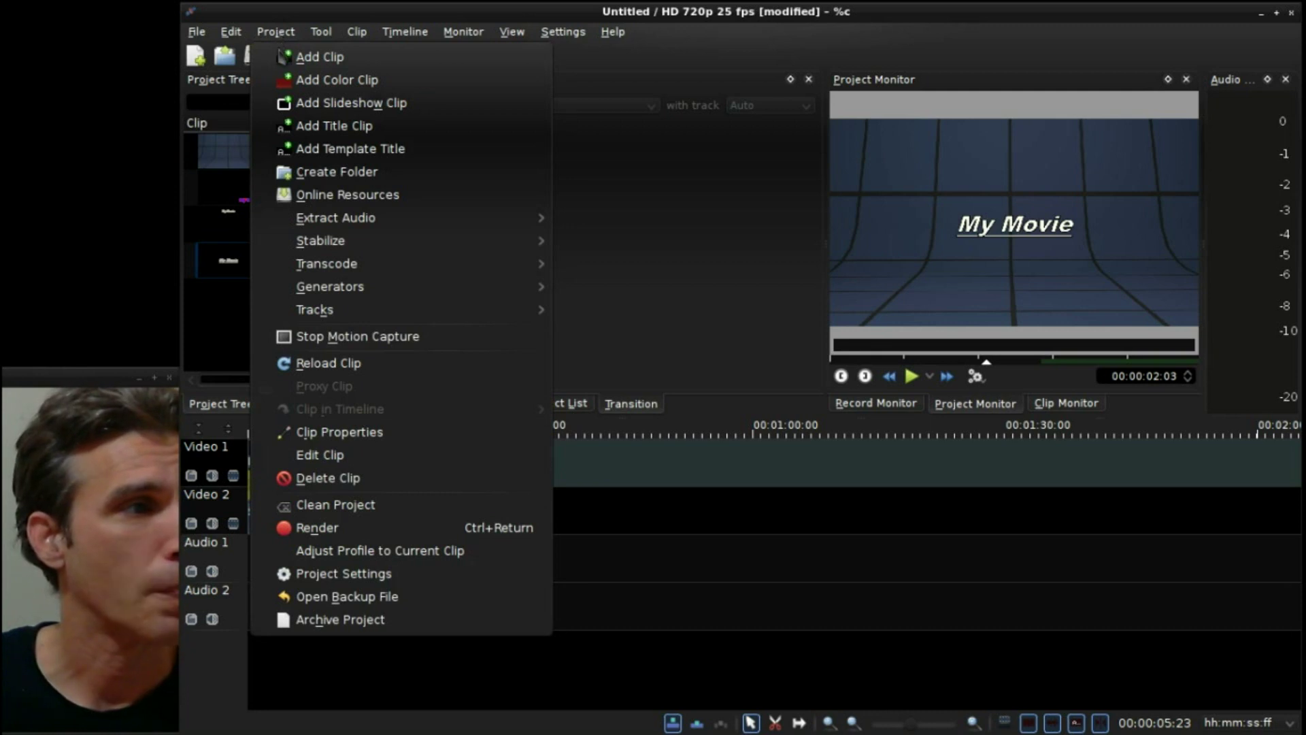
click(310, 197)
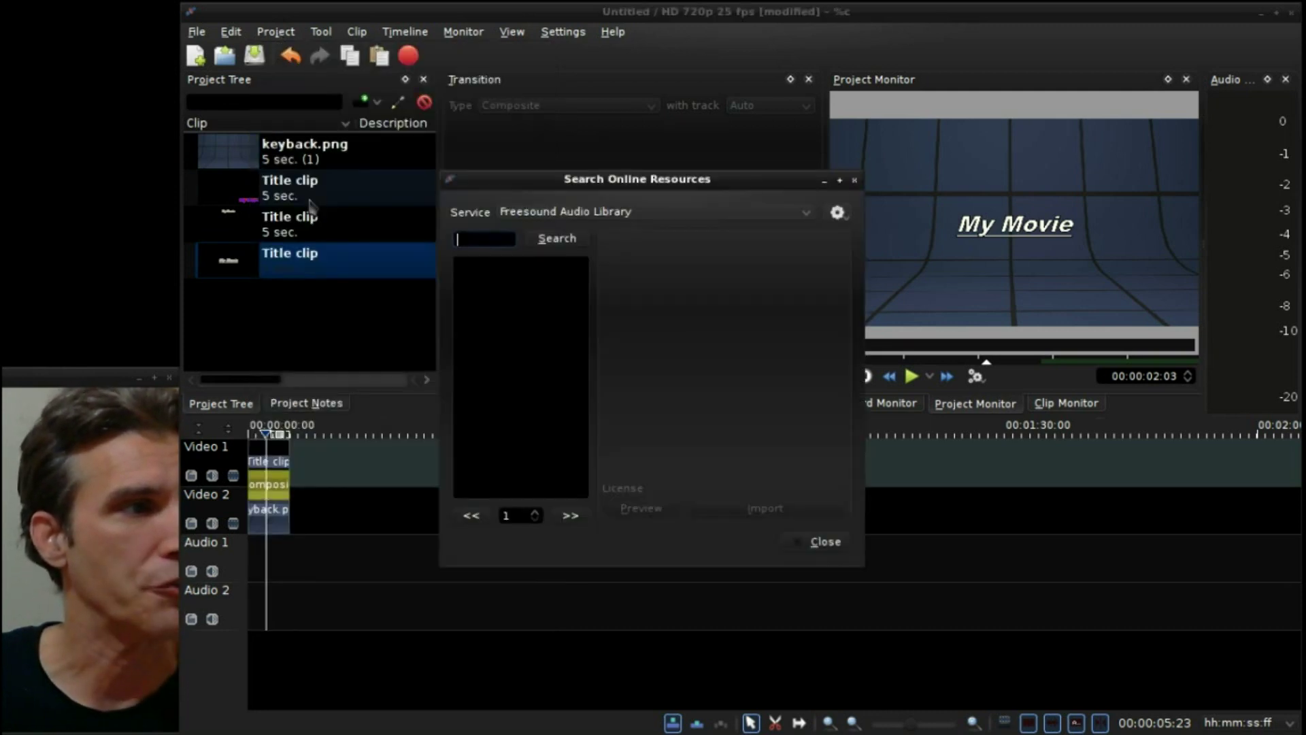
click(758, 215)
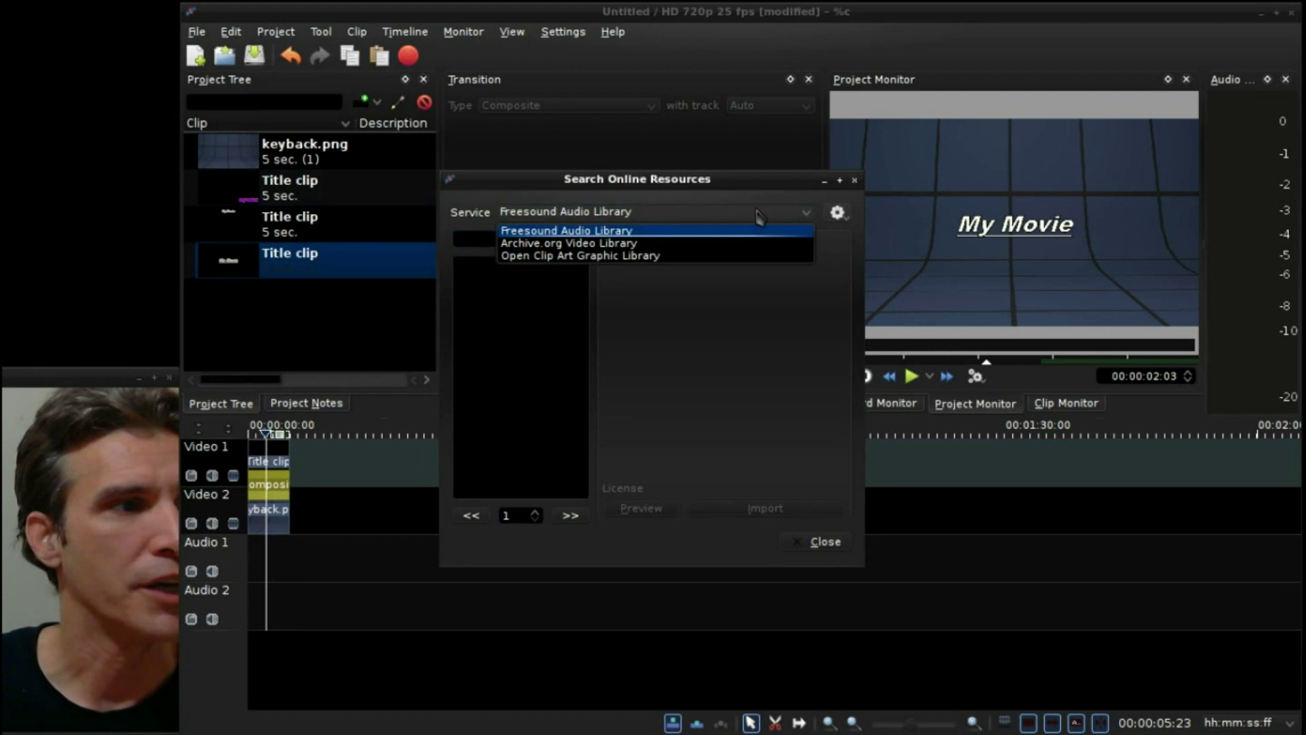
click(620, 259)
click(486, 234)
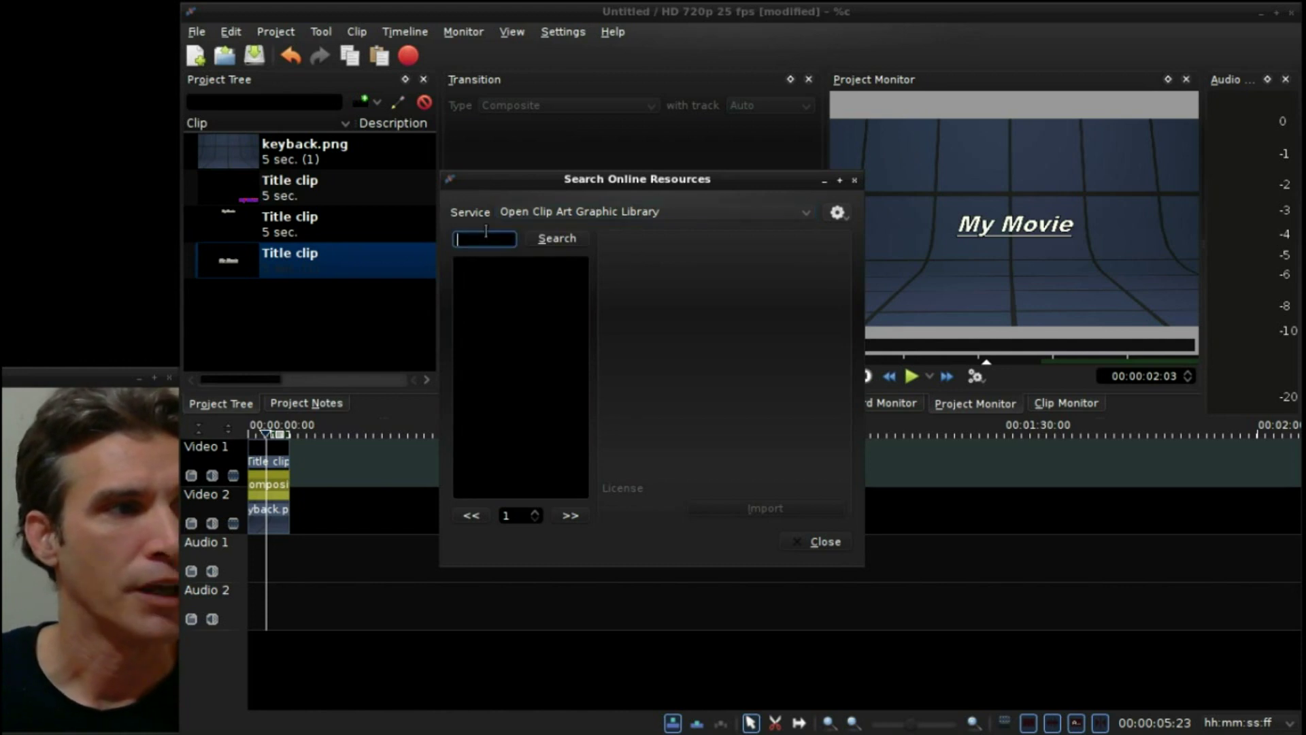
text(title)
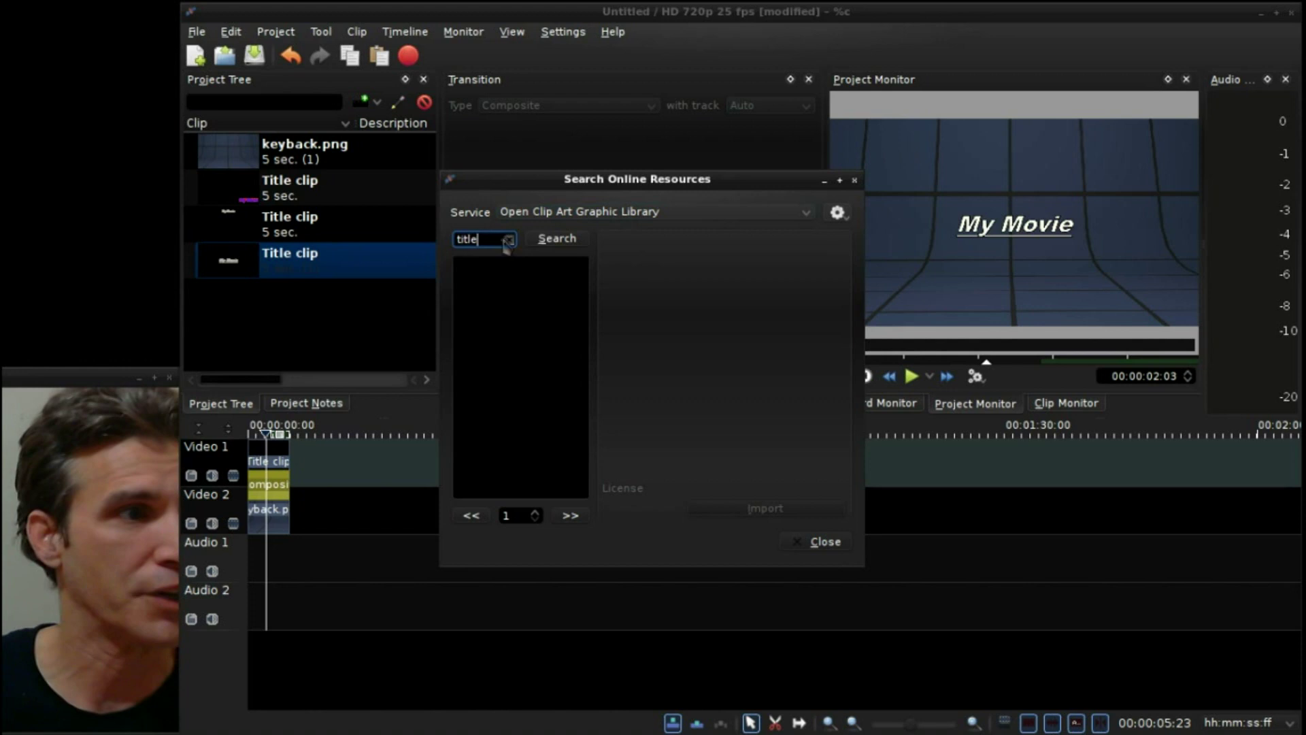
click(557, 240)
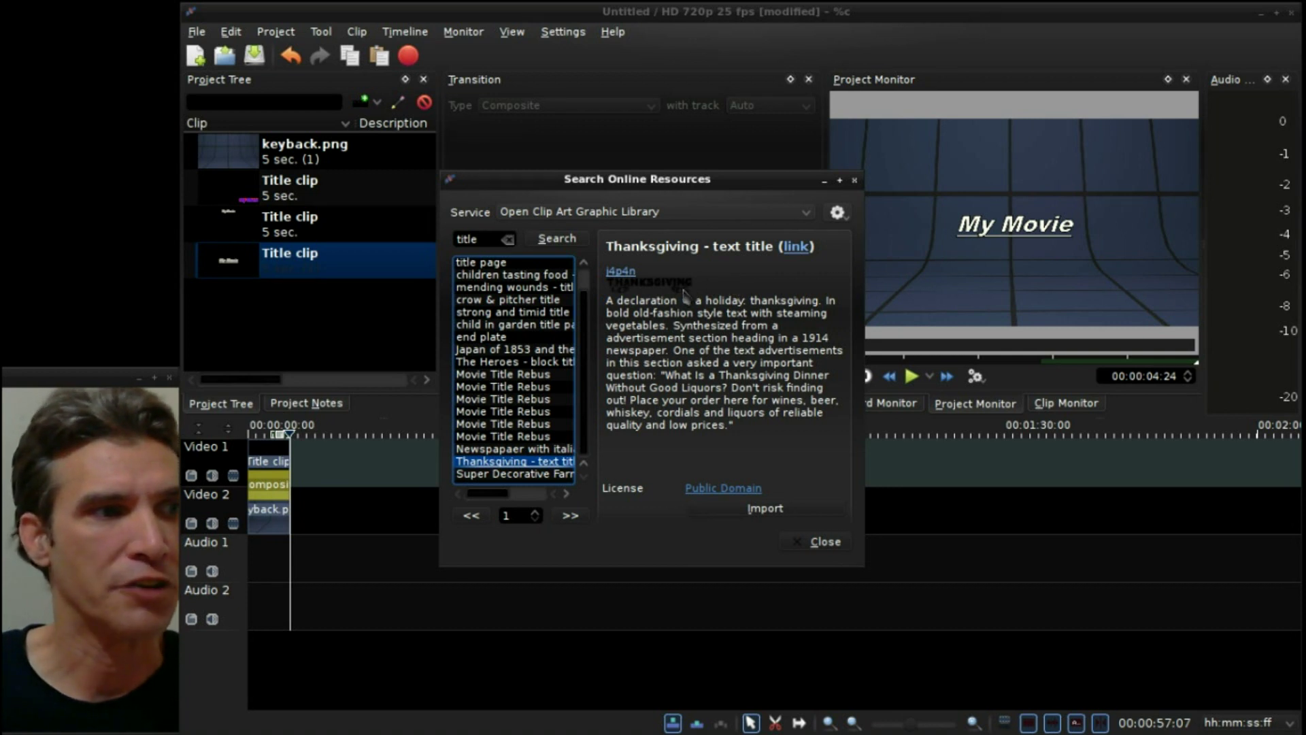
Import the Thanksgiving text title SVG, saving it into the project folder.
click(763, 516)
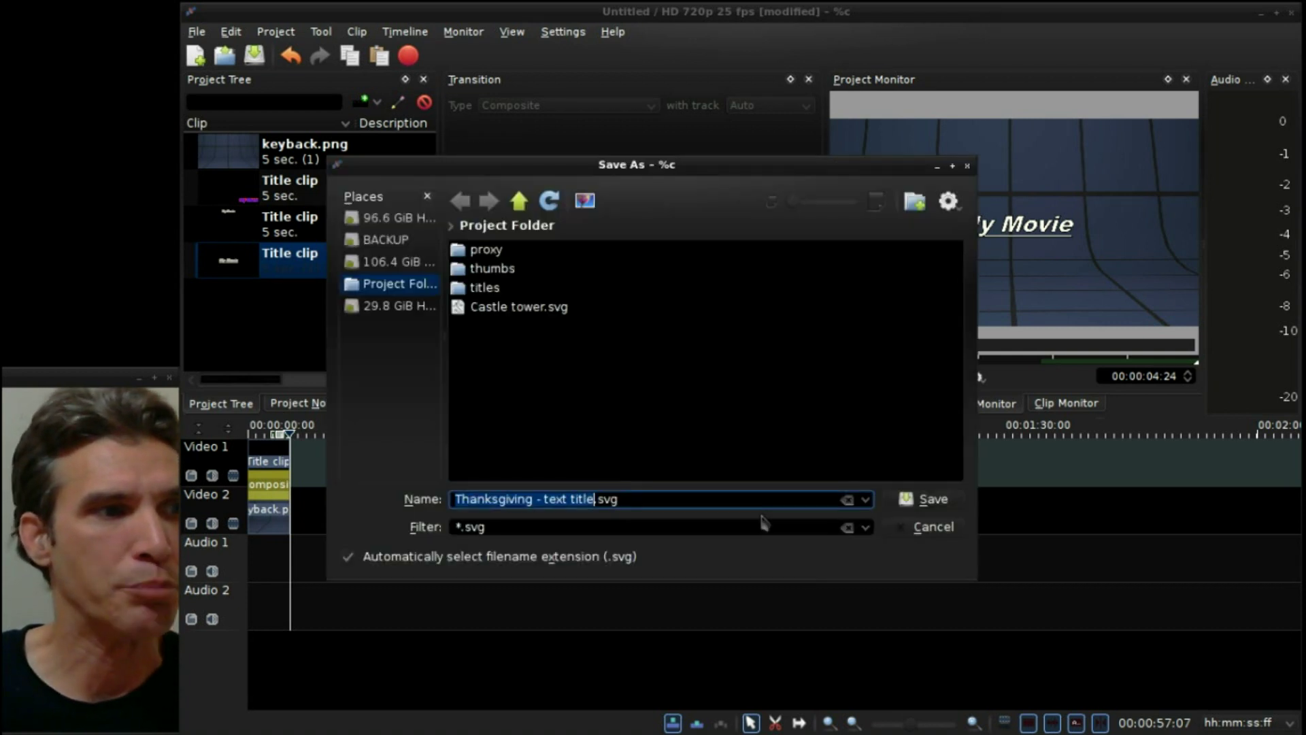
click(955, 507)
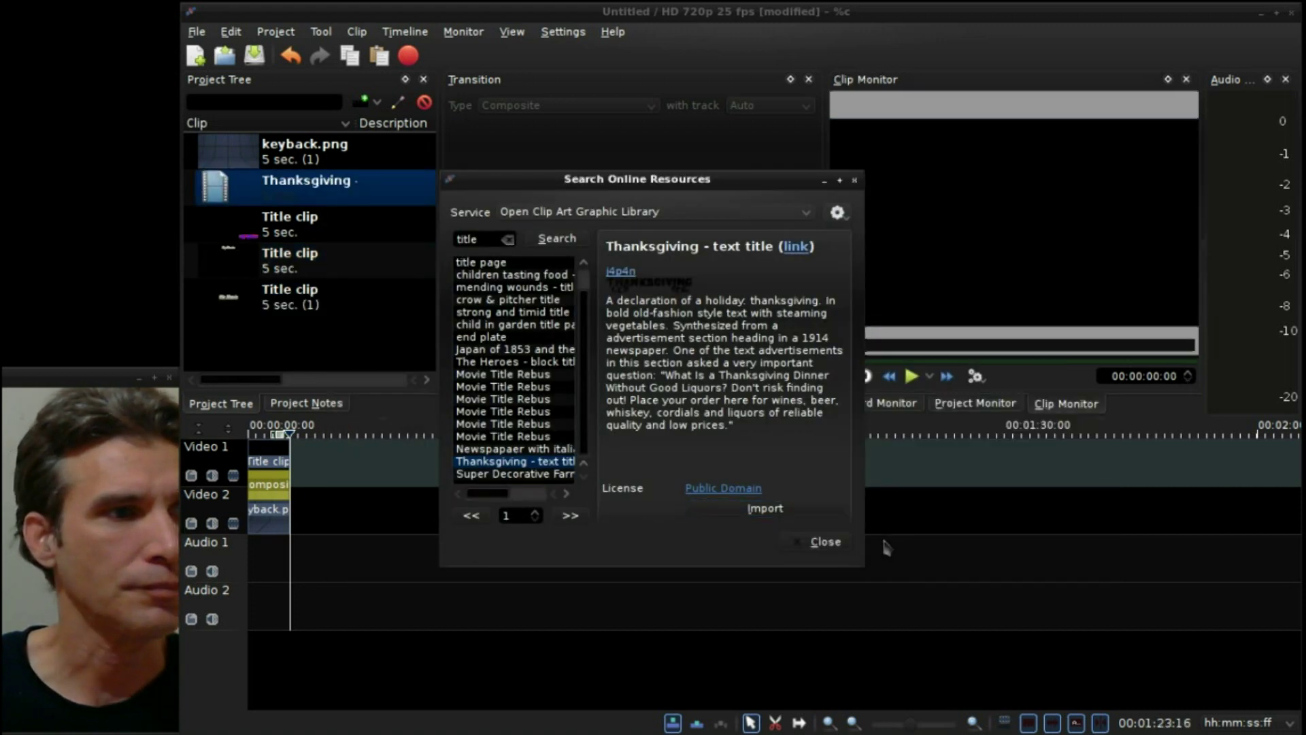
click(824, 542)
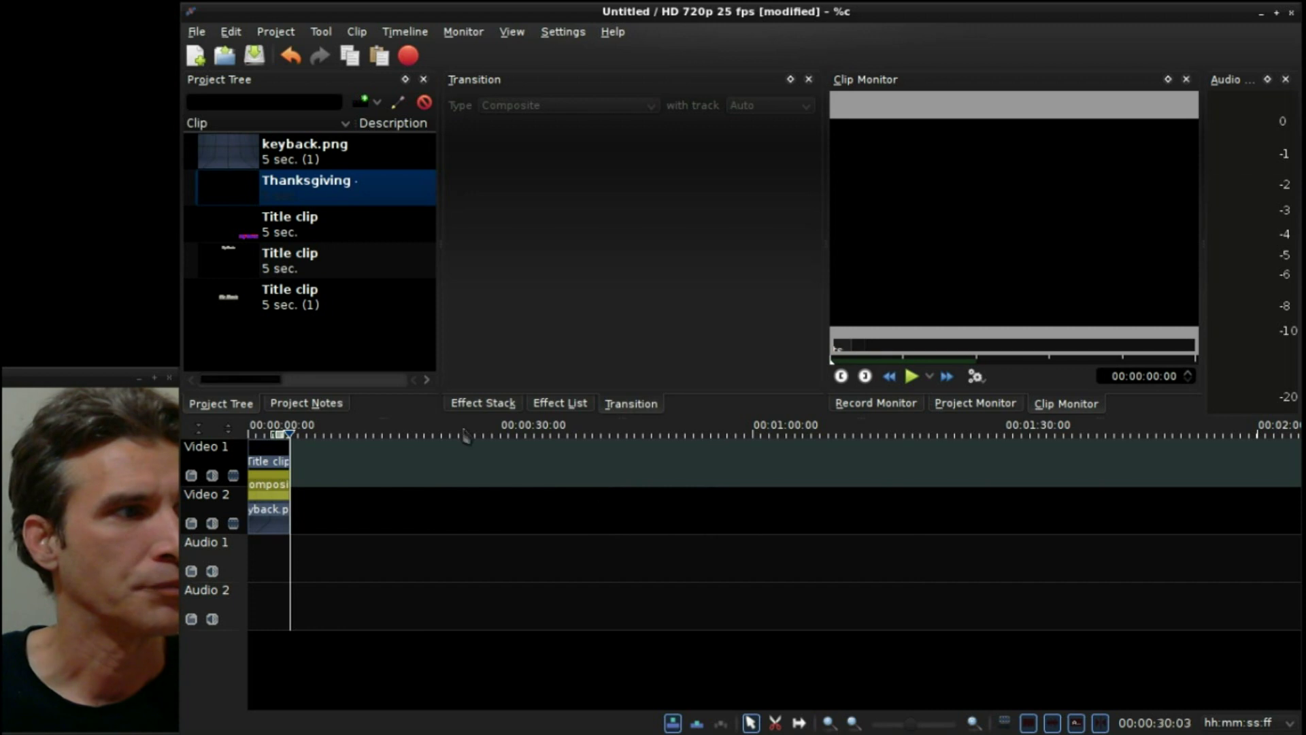
Delete the 'My Movie' title clip from Video 1.
drag(232, 196, 278, 336)
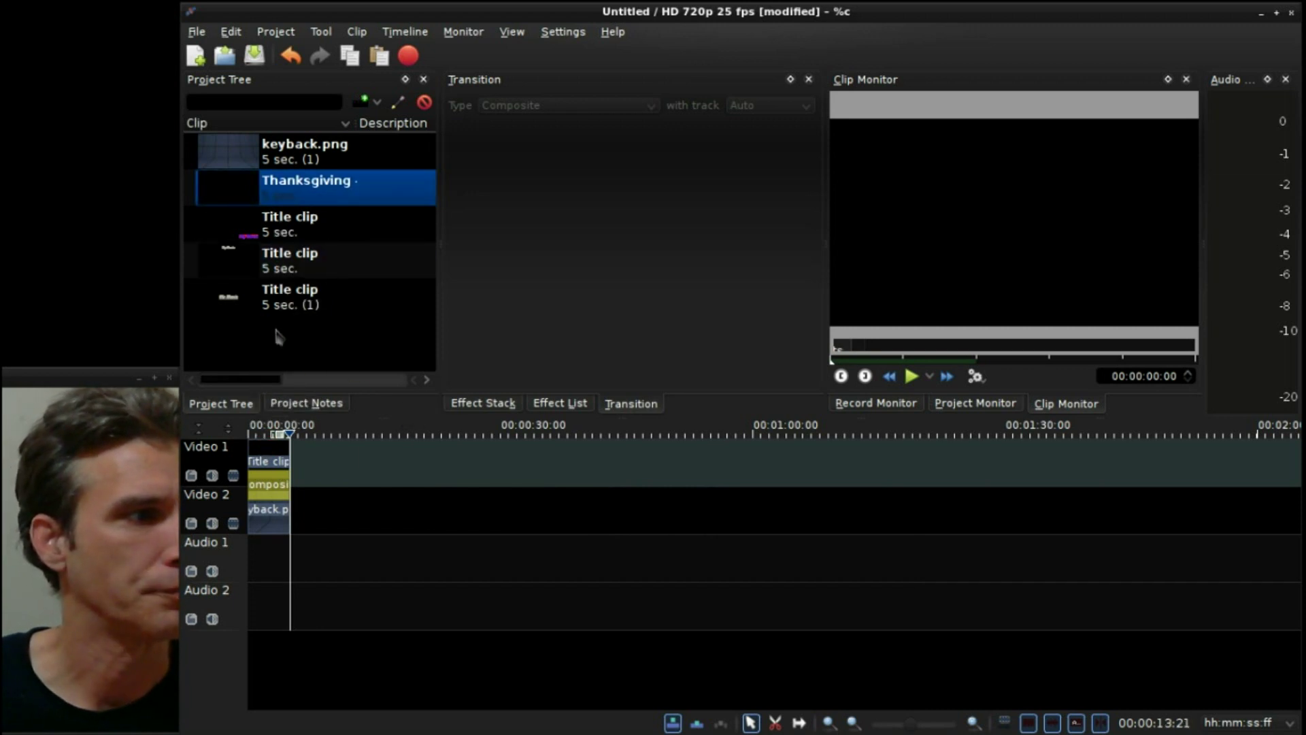
click(273, 464)
key(Delete)
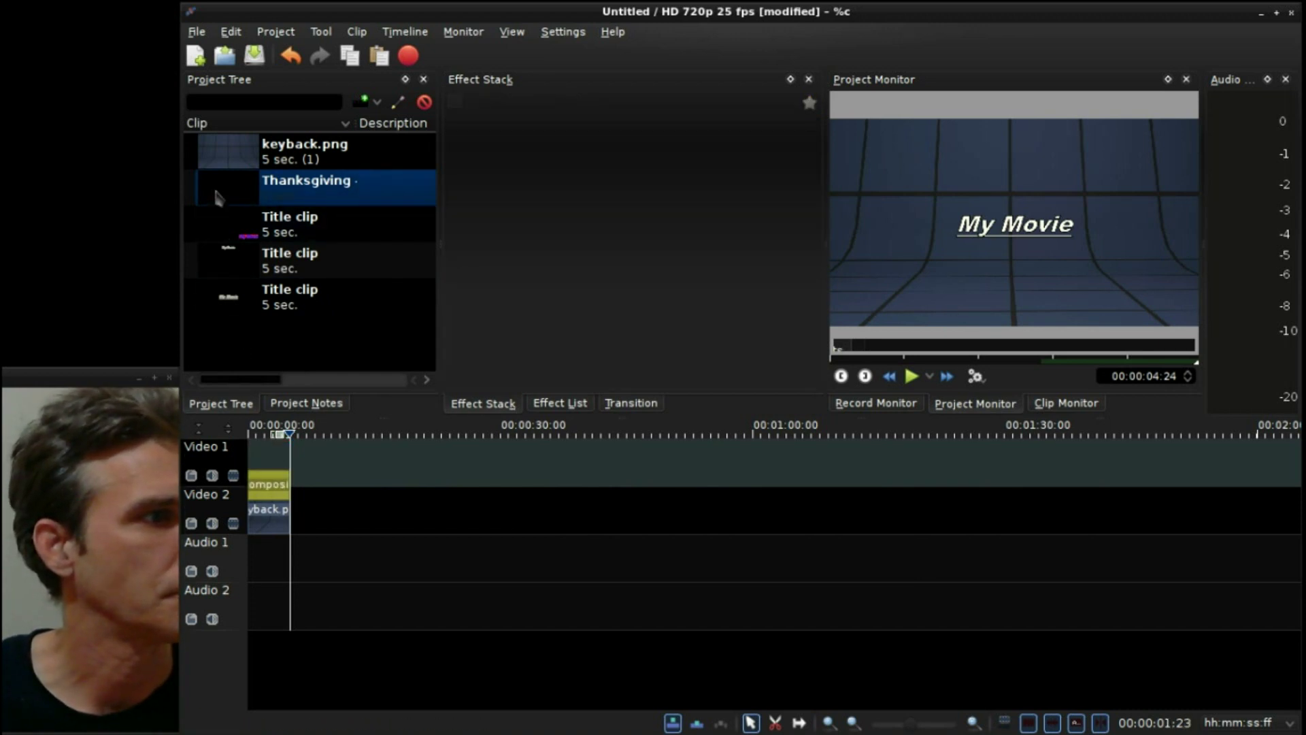
Place the five-second Thanksgiving SVG at the start of Video 1 and preview it over keyback.png.
drag(225, 194, 263, 459)
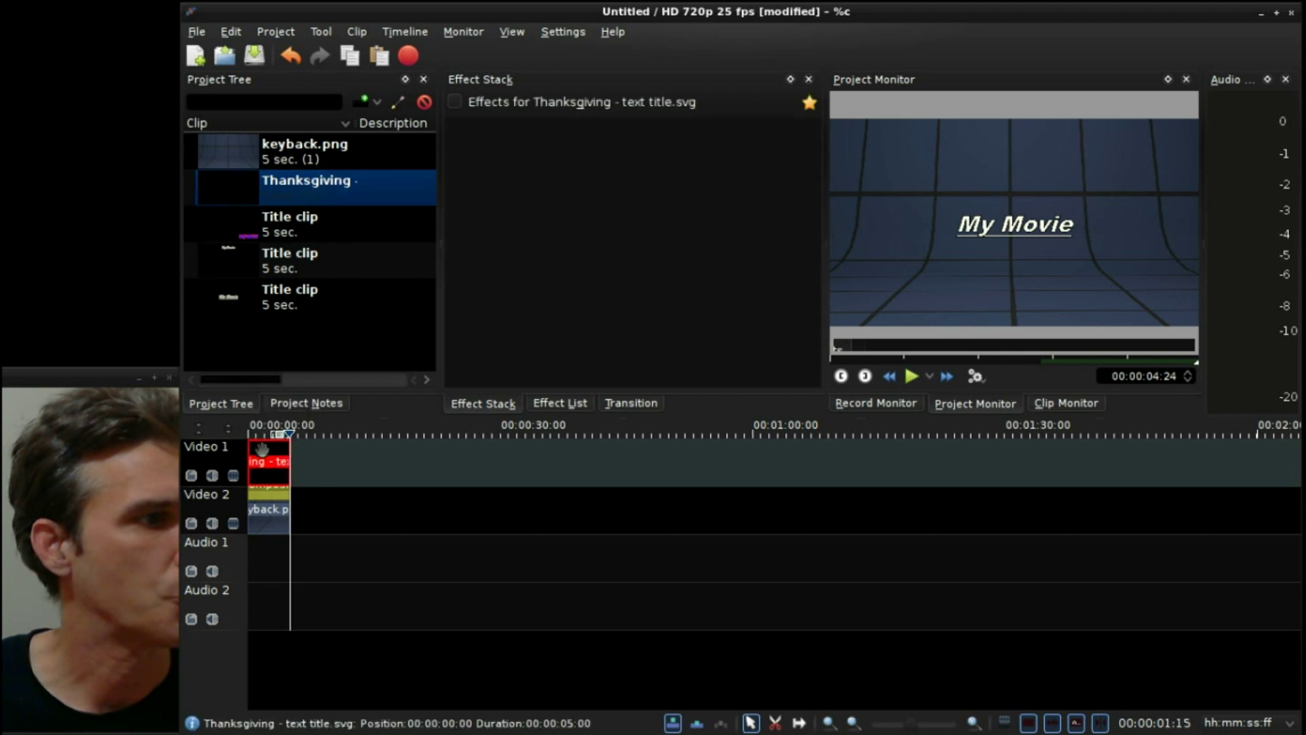
click(272, 561)
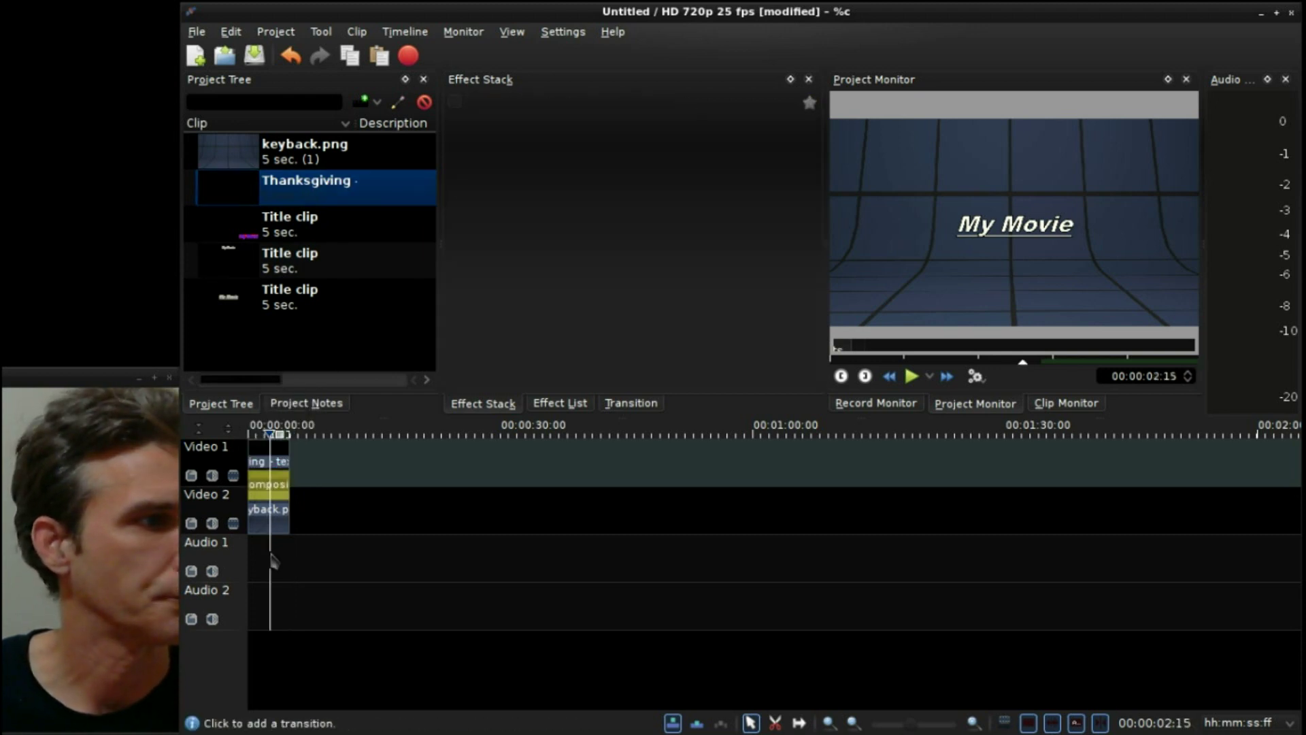